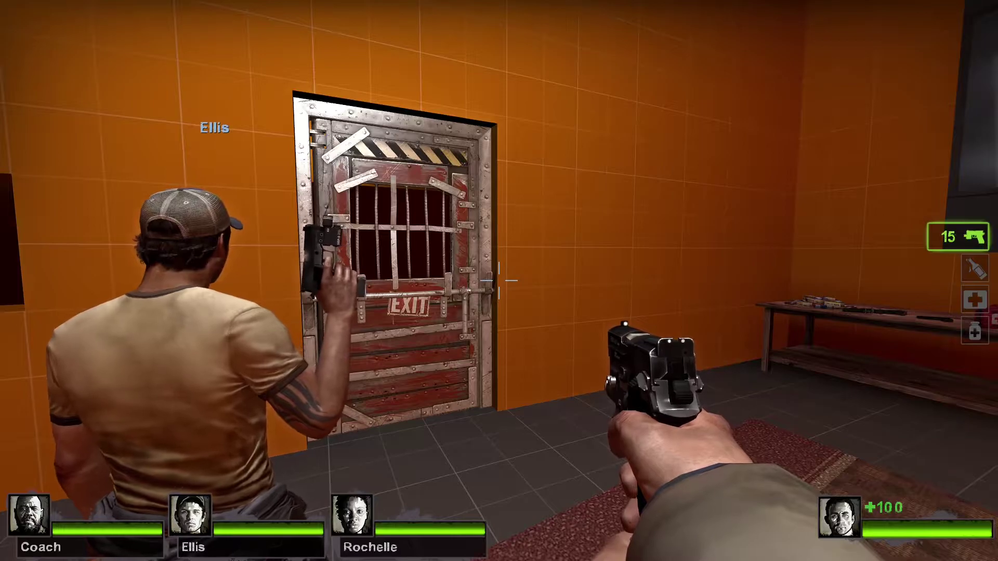
- Open the starting safe room's barred door and walk out into the adjoining room
key(w)
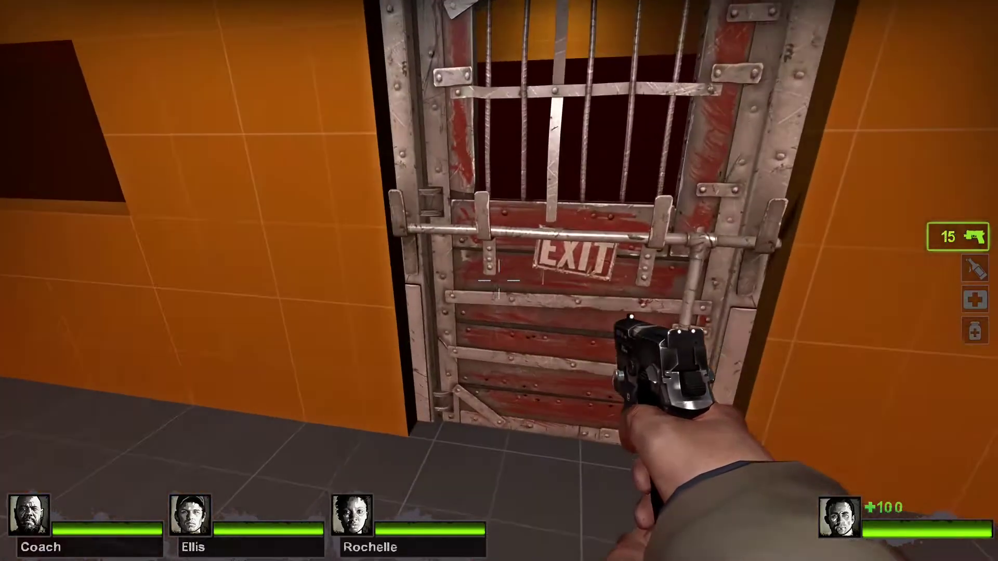
key(e)
key(w)
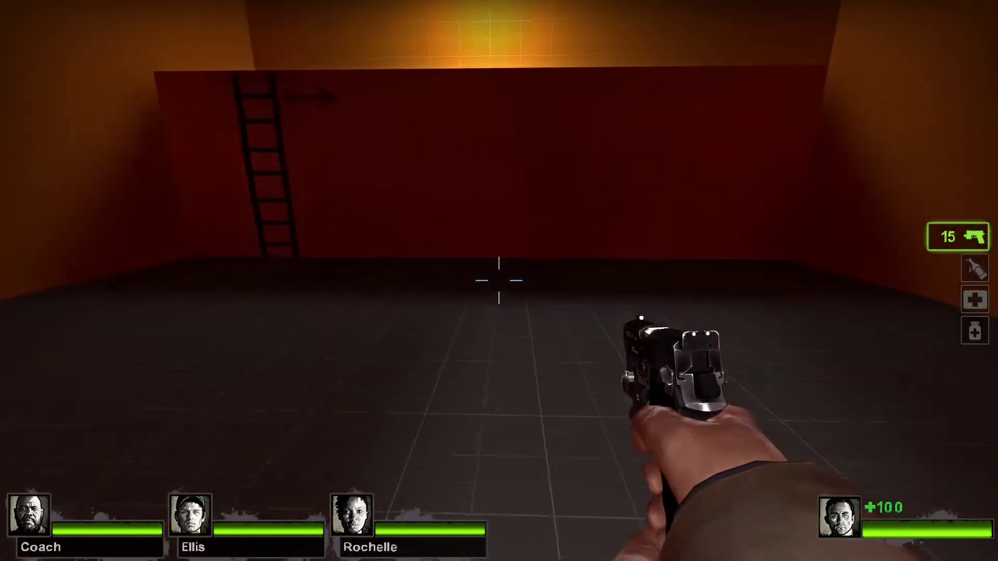
- Fly with noclip across the map to the room with the metal door, and turn noclip off there
key(v)
key(w)
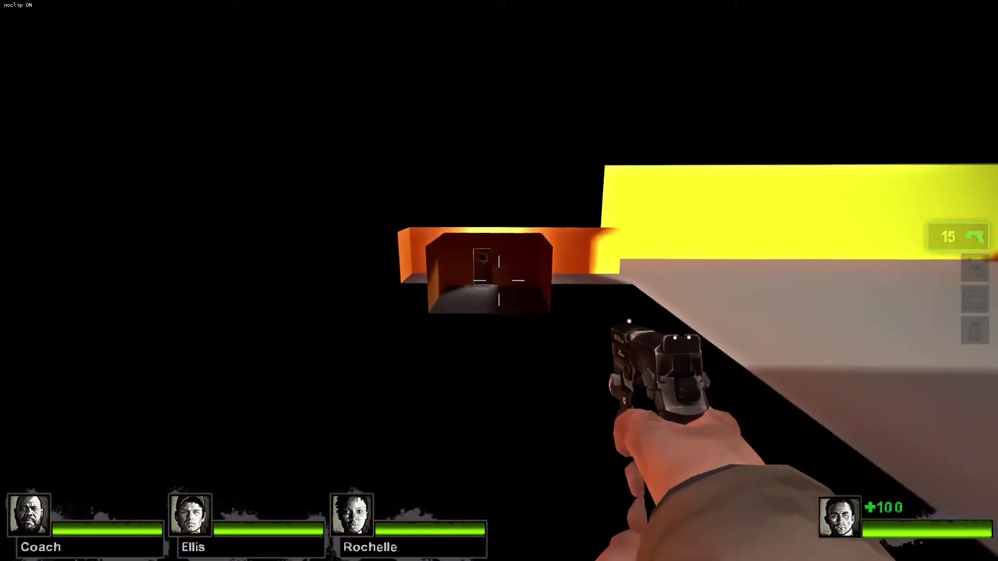
key(w)
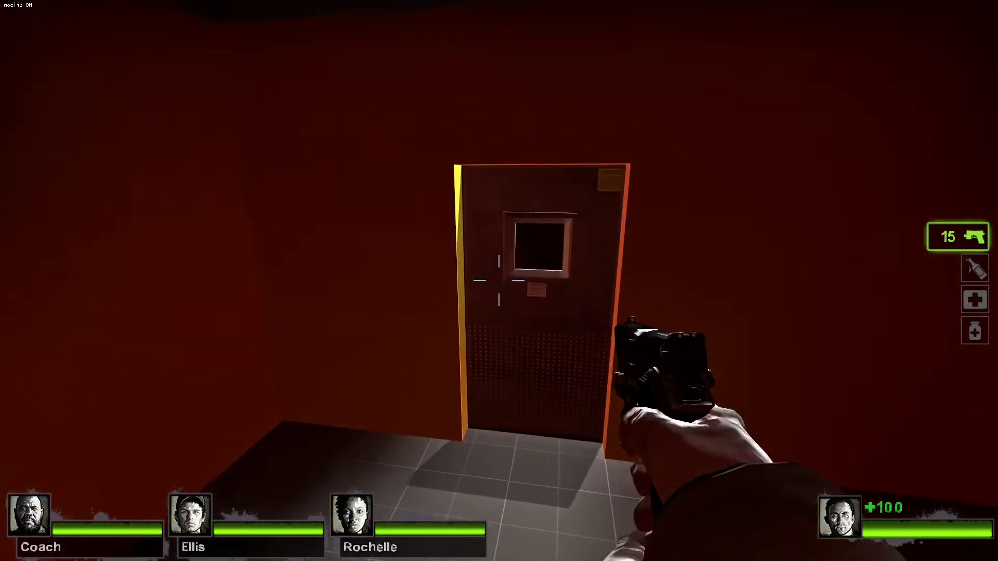
key(s)
key(v)
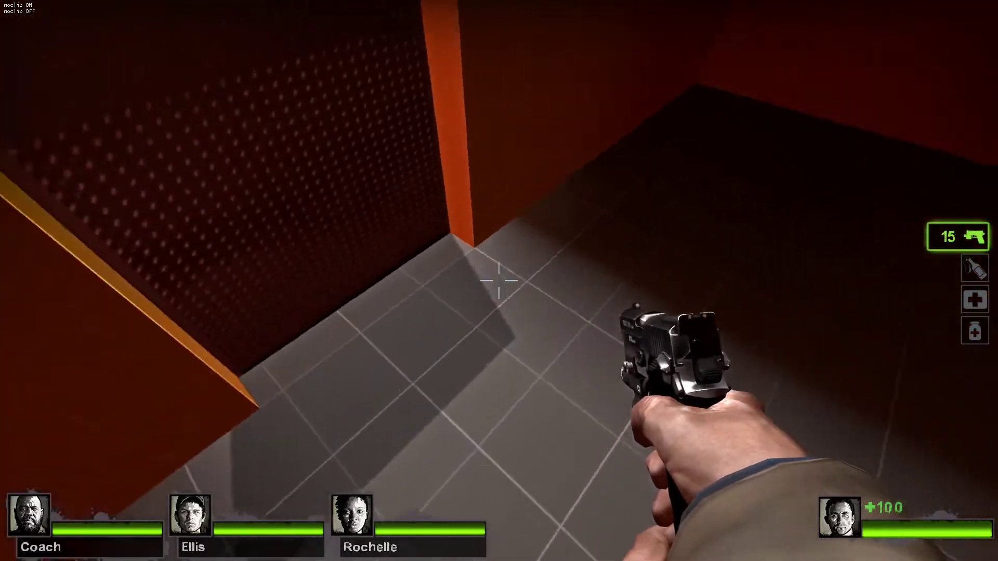
- Examine the metal door and the shadows around its doorway from inside and outside the room
key(d)
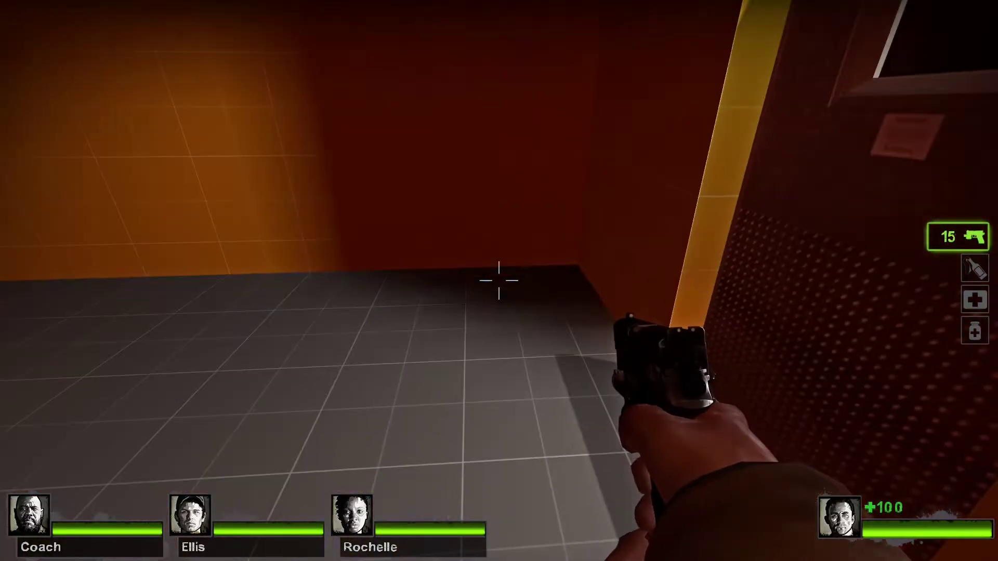
key(w)
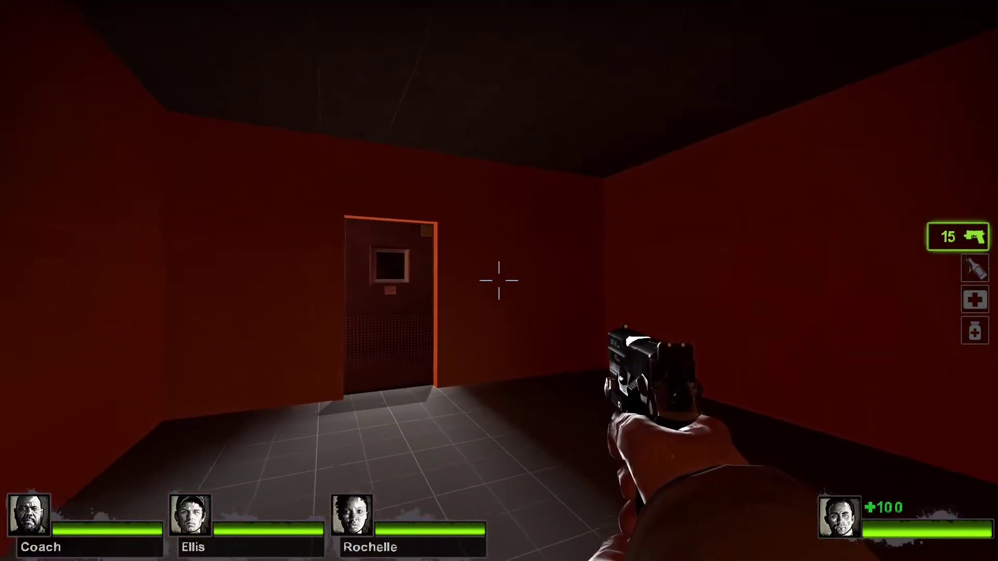
key(w)
key(w)
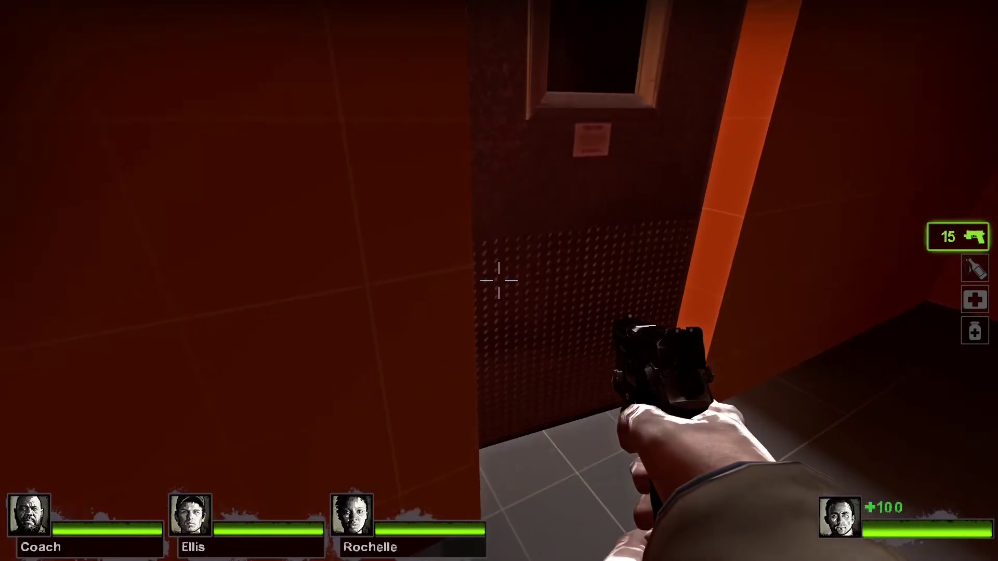
key(s)
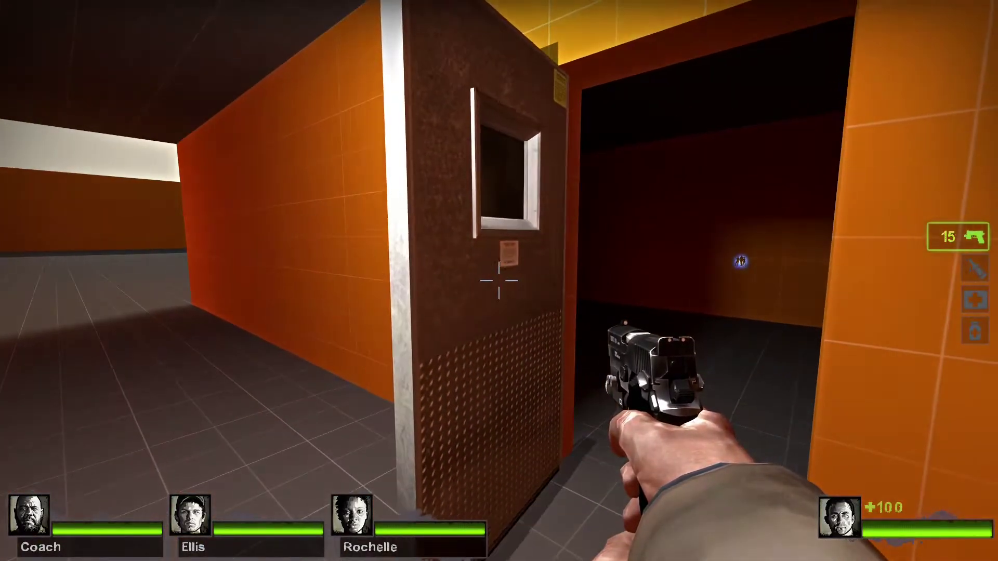
key(e)
key(w)
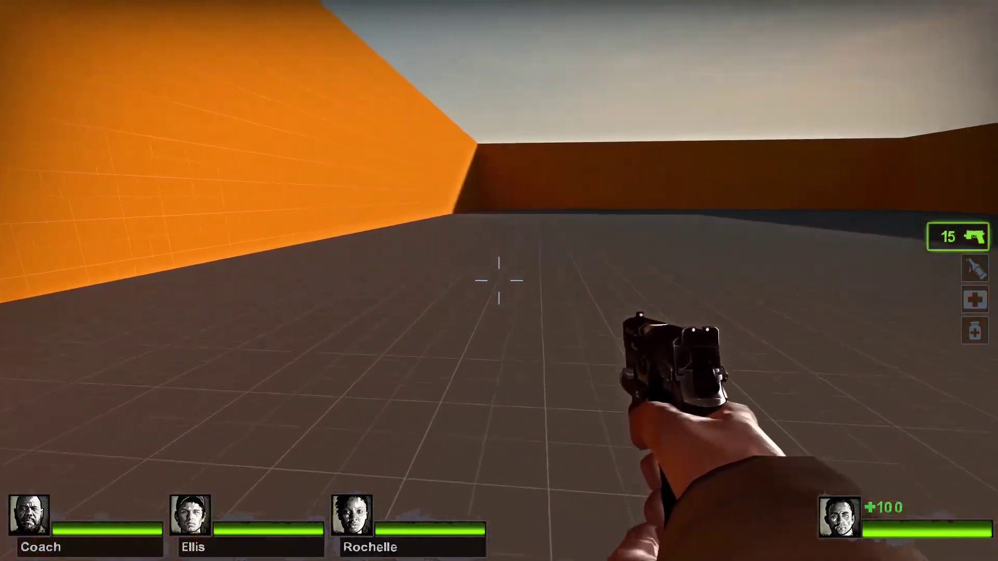
- Quit the game with the console command "exit"
key(grave)
text(ex)
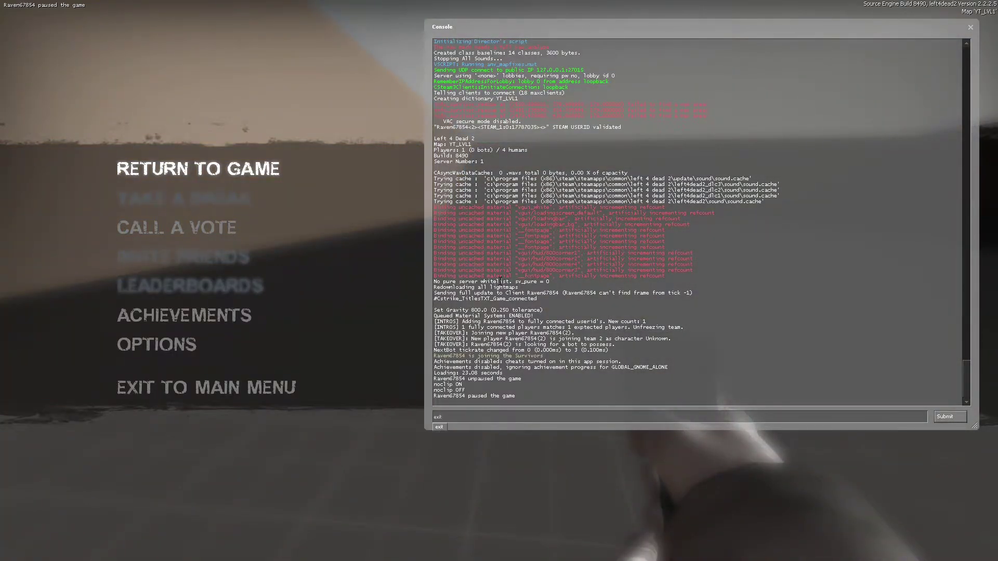
text(it)
key(Return)
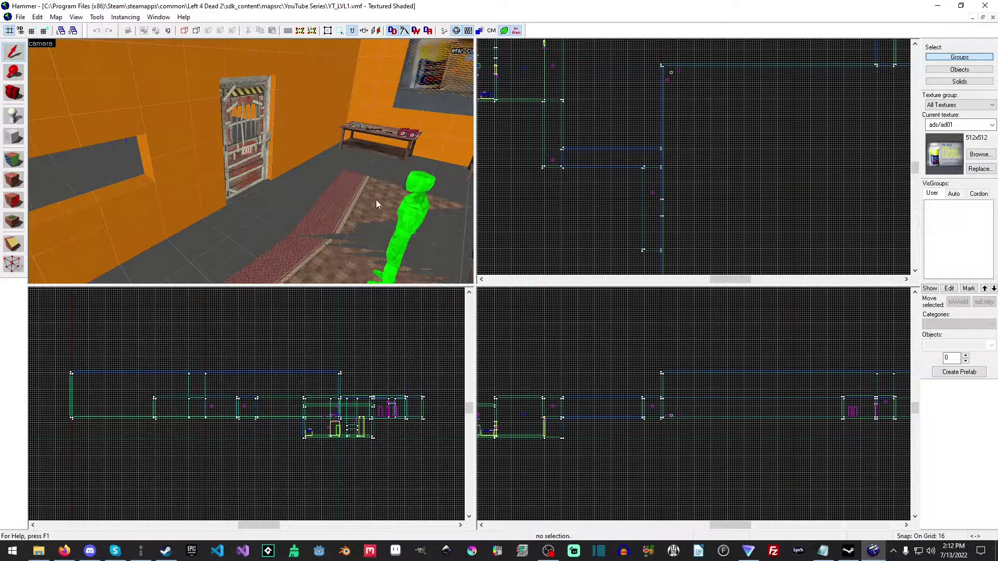
- Examine the starting safe room's barred door and its window opening from inside the room
key(z)
key(w)
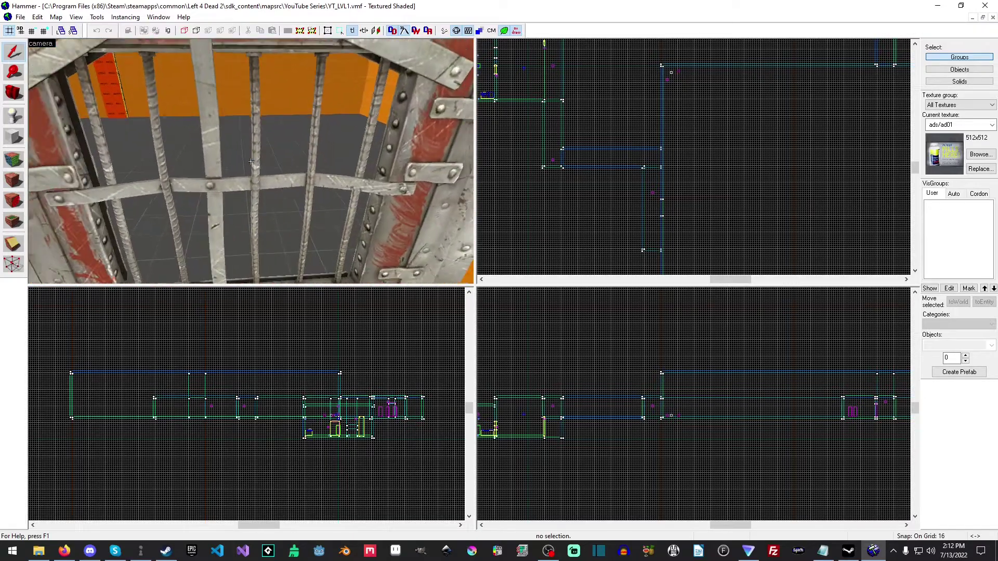
key(s)
key(z)
key(z)
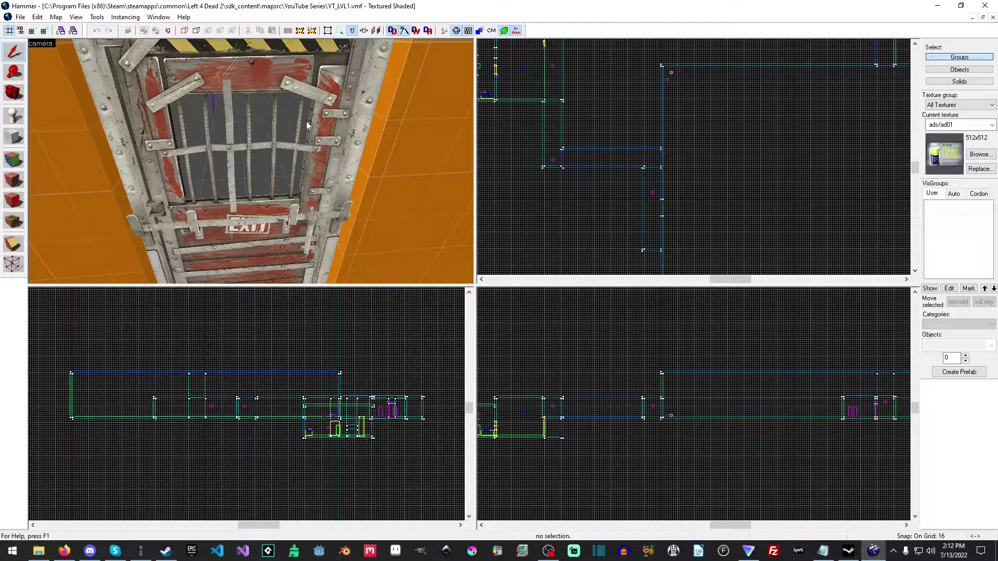
key(z)
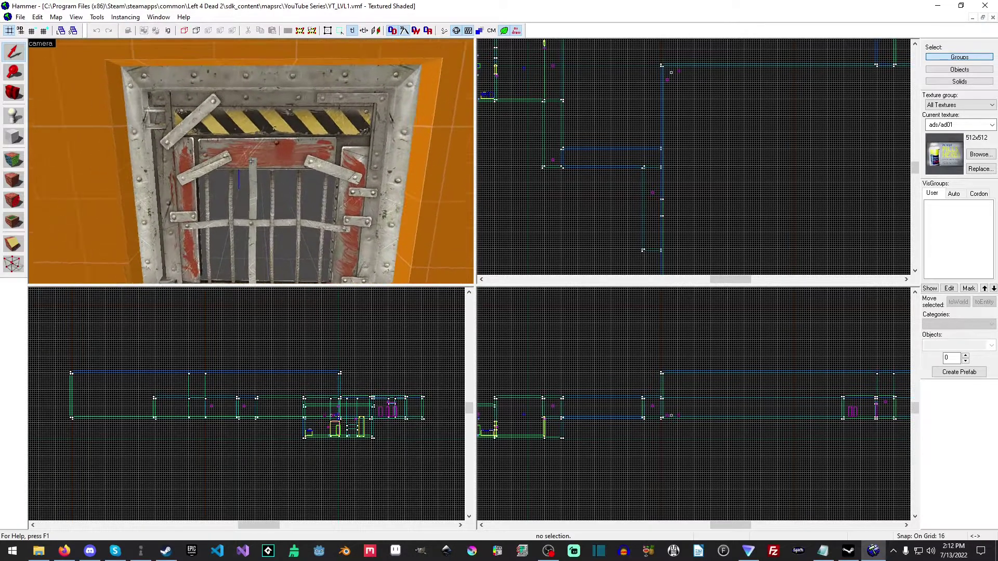
key(z)
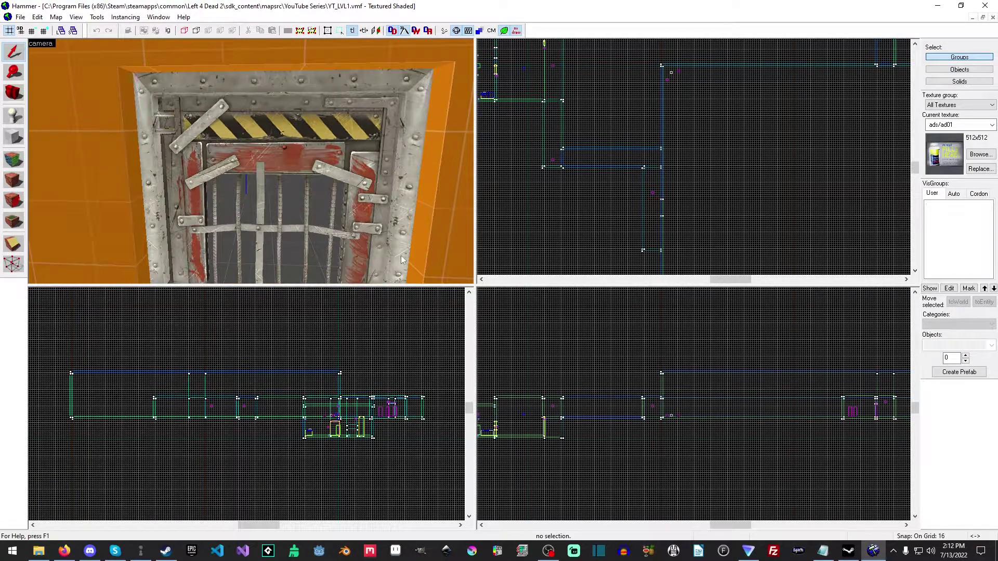
- Examine the outer side of the barred door and the floor and walls of the room beyond it
key(z)
key(s)
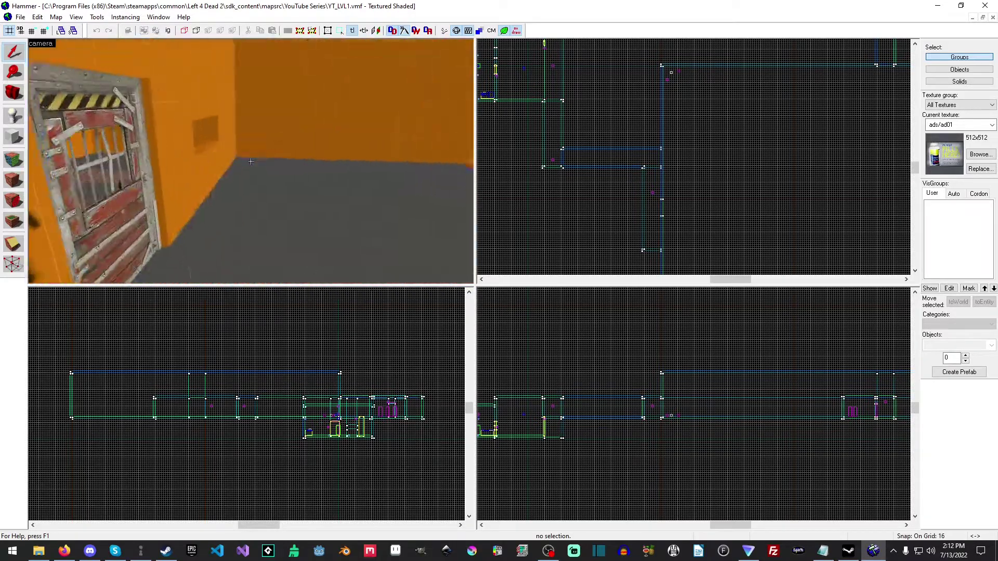
key(w)
key(s)
key(w)
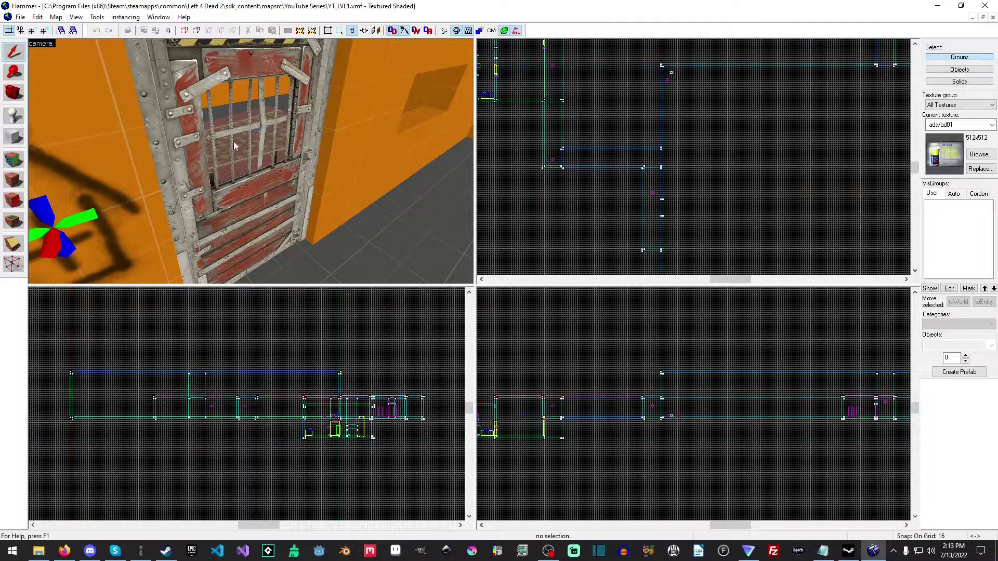
key(z)
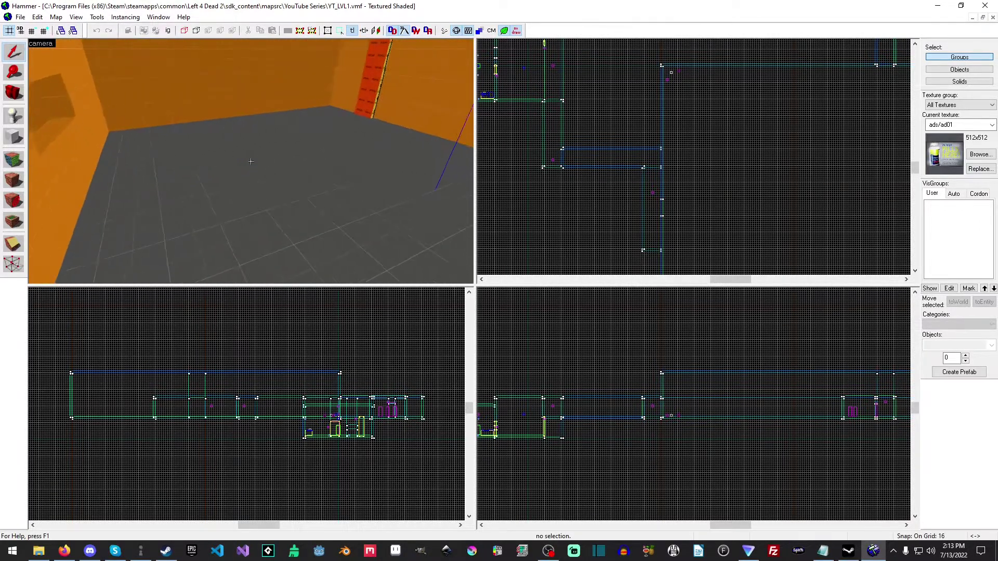
key(z)
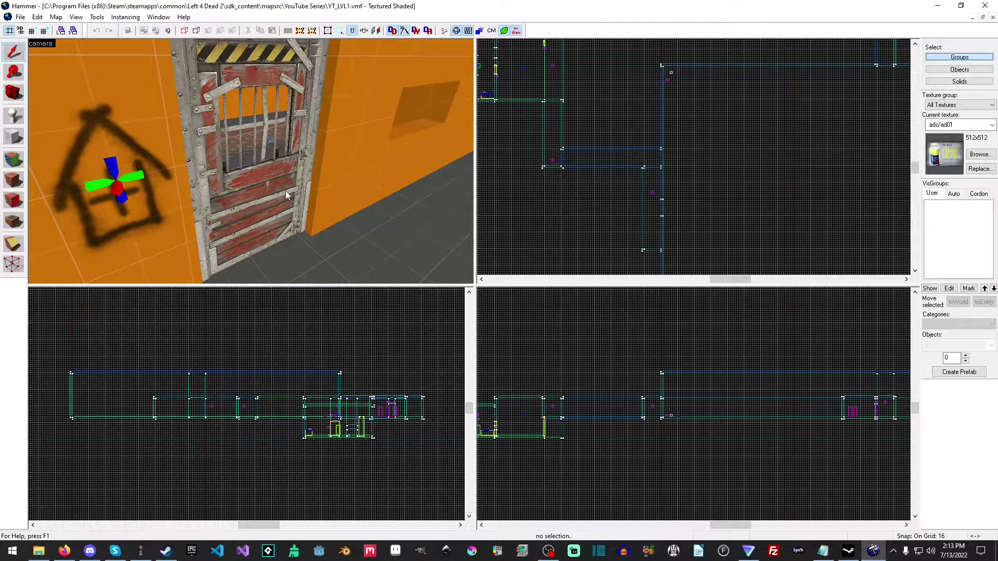
drag(204, 129, 194, 168)
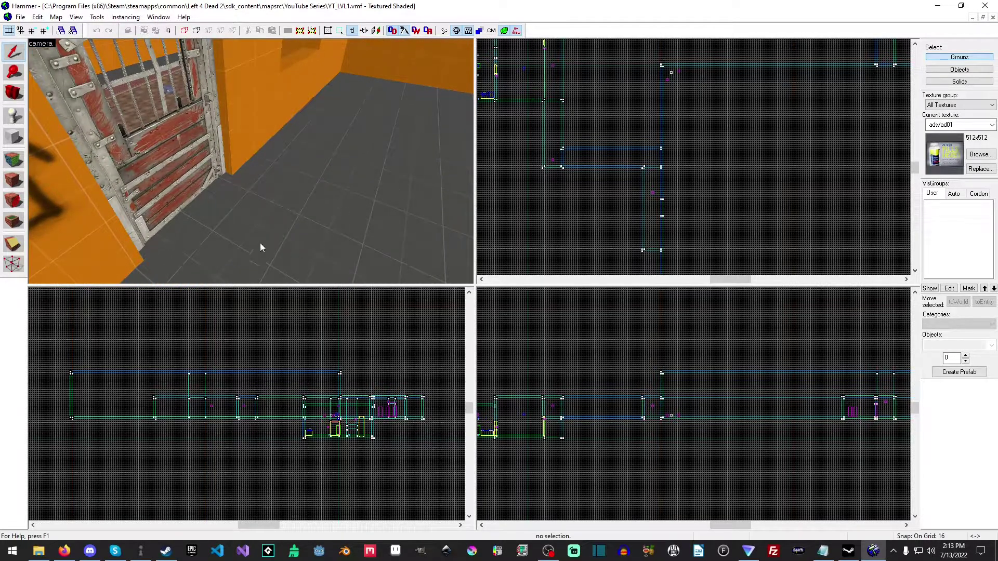
key(z)
key(s)
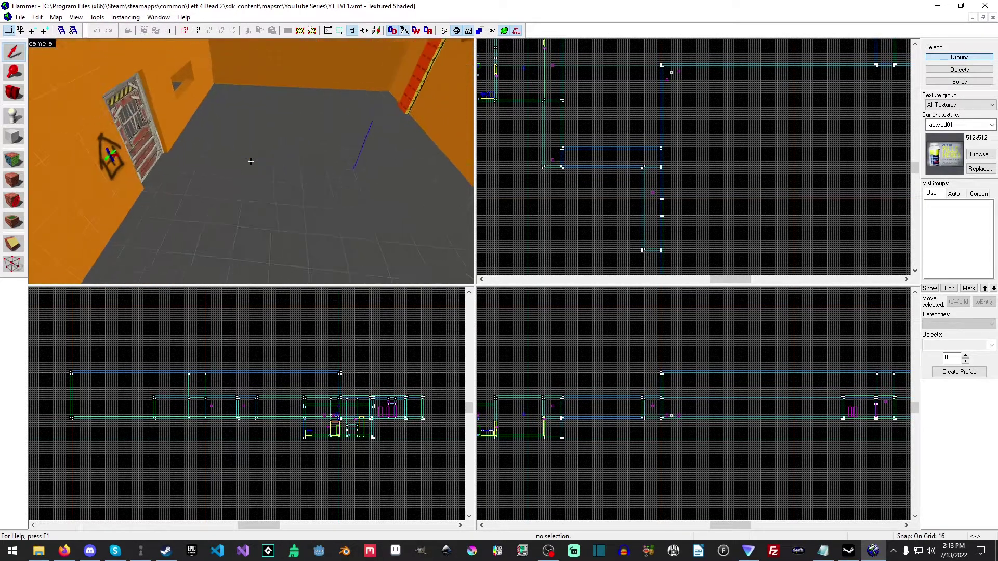
key(z)
key(z)
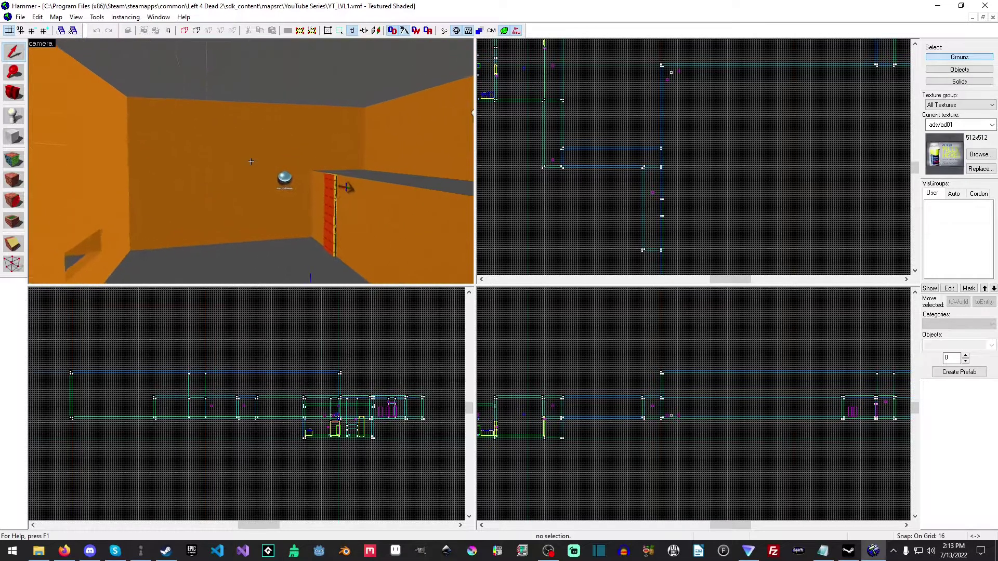
- At the far room's metal door, activate the Block tool and pick tools/toolsblocklight as current texture, using the filter "tools"
key(s)
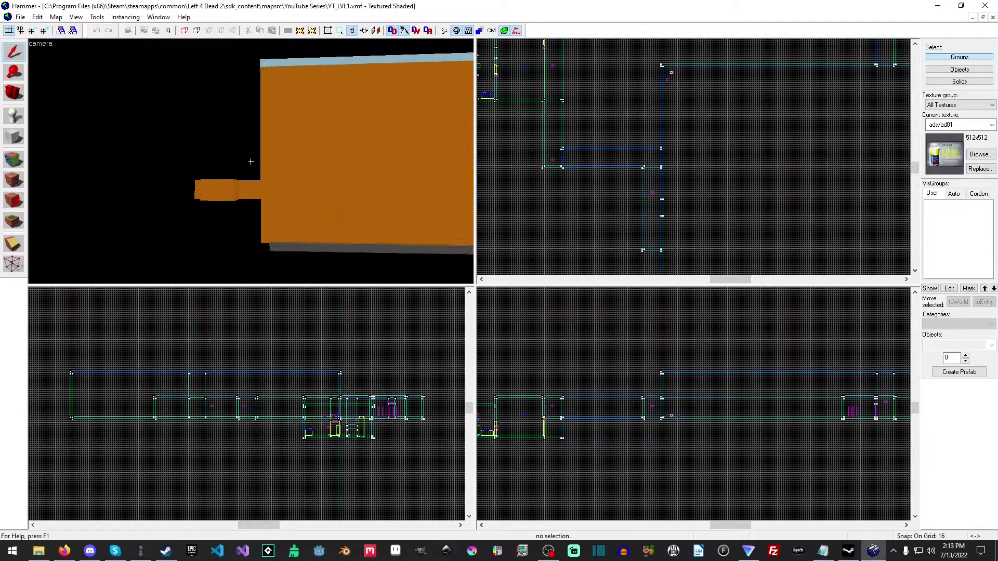
key(a)
key(w)
key(w)
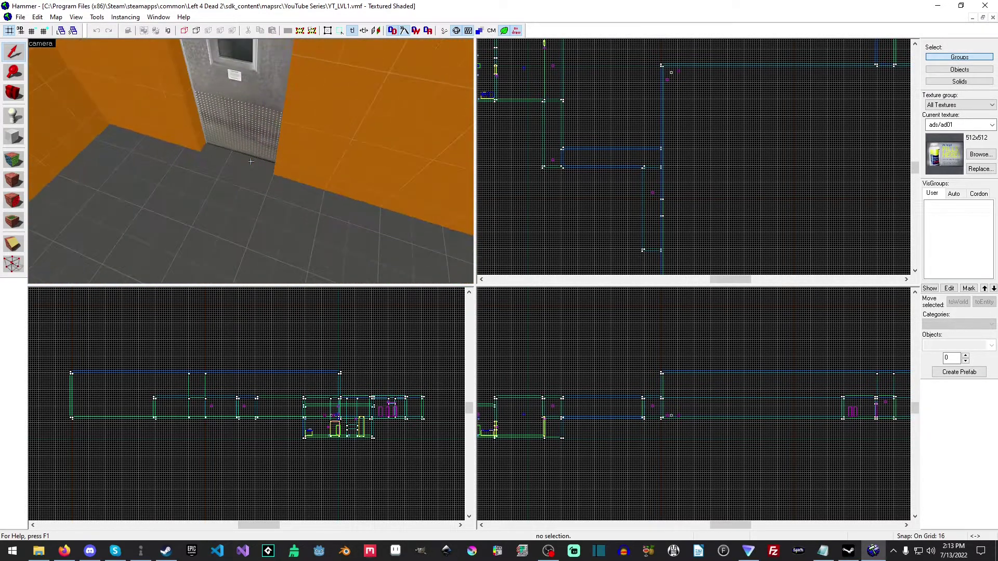
key(z)
click(18, 138)
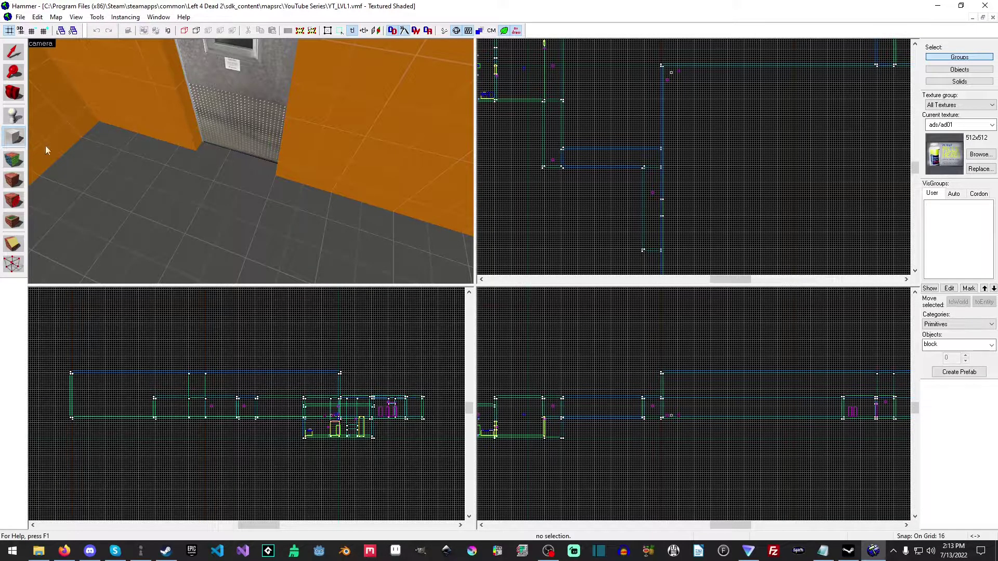
click(980, 154)
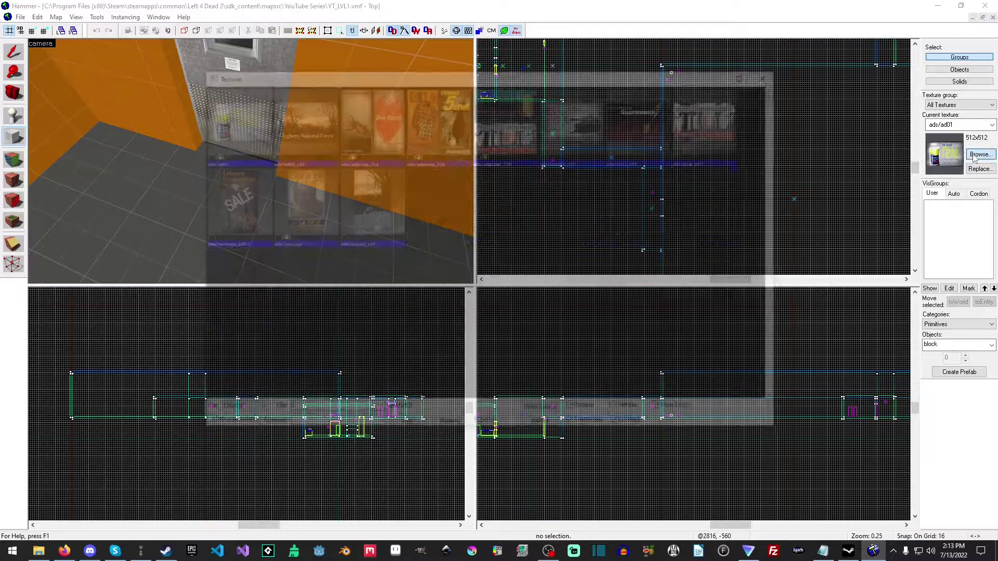
text(tools)
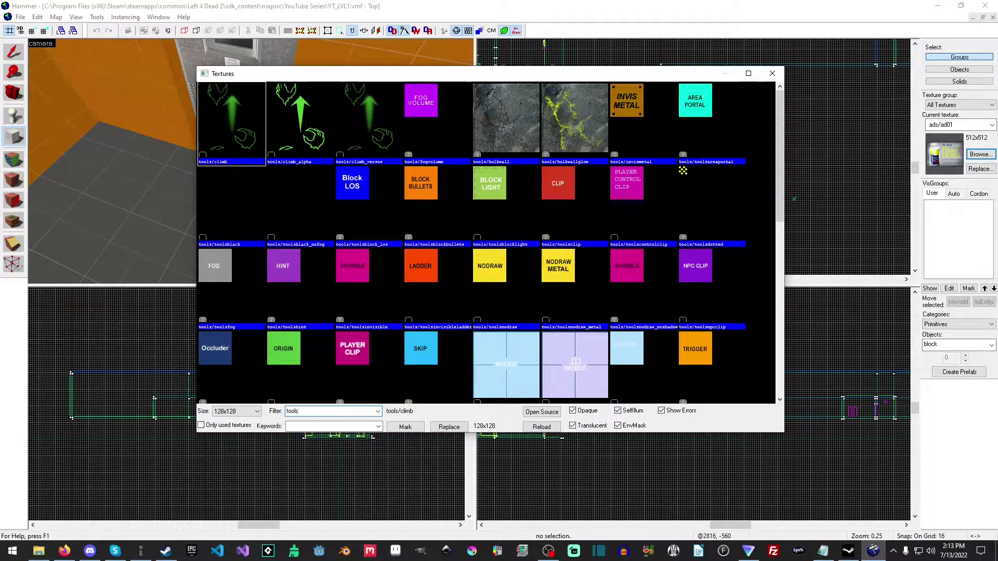
click(364, 203)
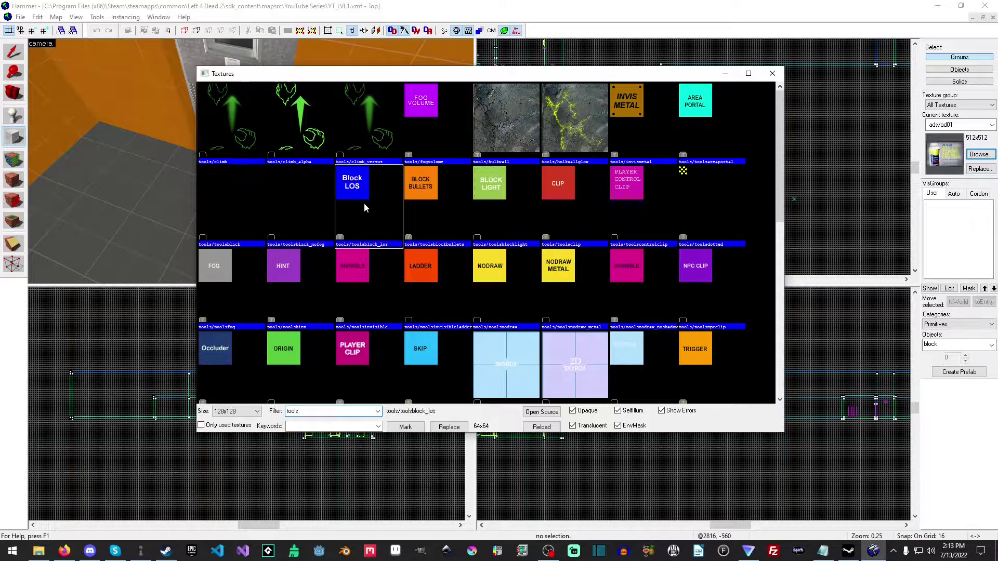
drag(414, 197, 560, 183)
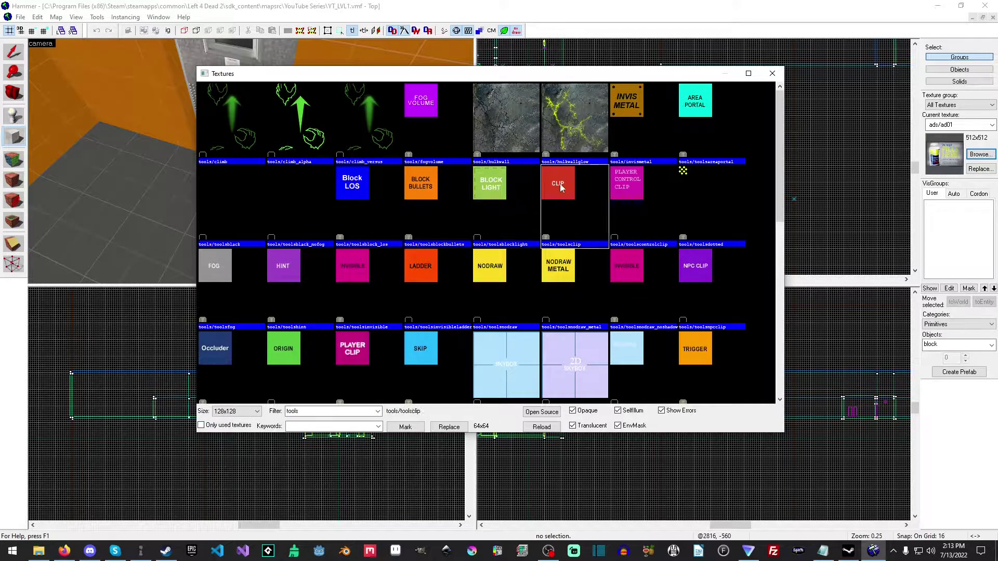
drag(656, 191, 679, 119)
click(626, 109)
click(442, 108)
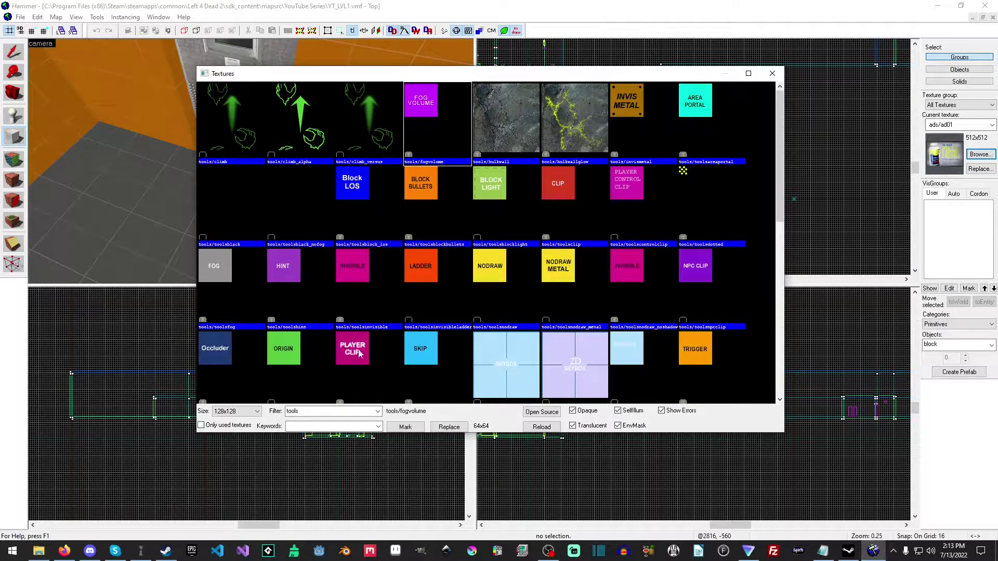
double_click(504, 204)
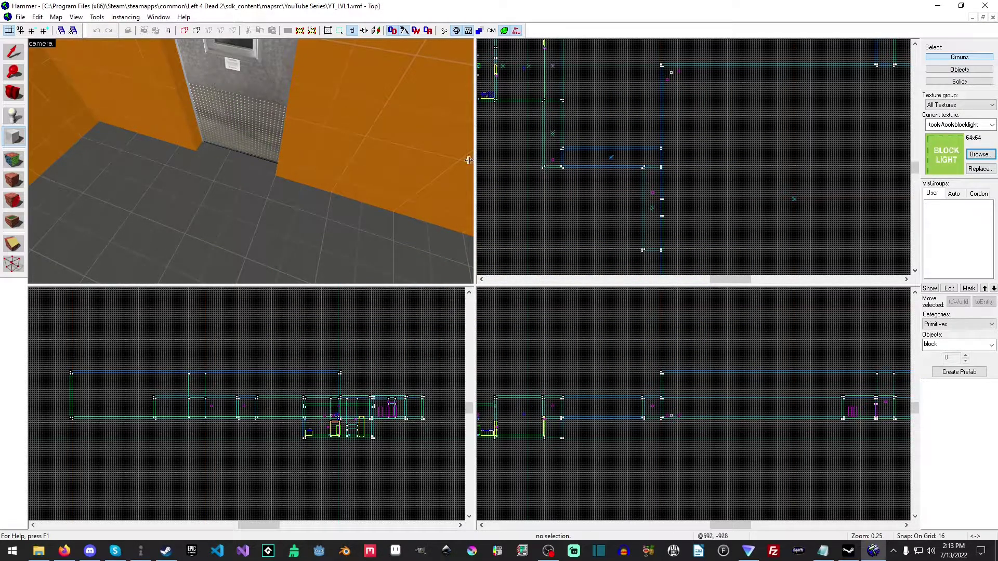
- Outline a block 16 units wide and 80 units long beside the metal door in the top view
middle_drag(749, 96, 564, 208)
scroll(635, 202, up, 10)
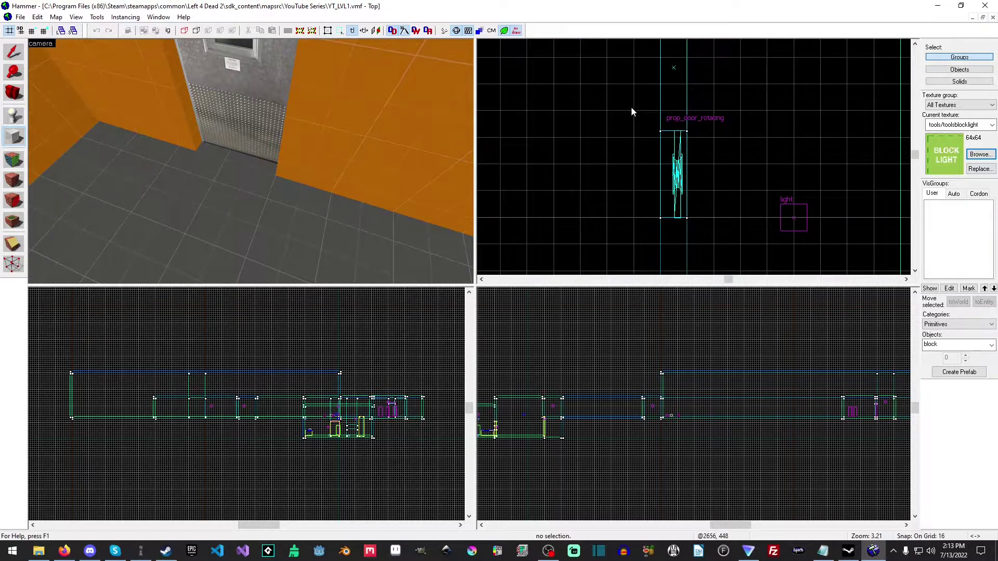
drag(632, 108, 660, 245)
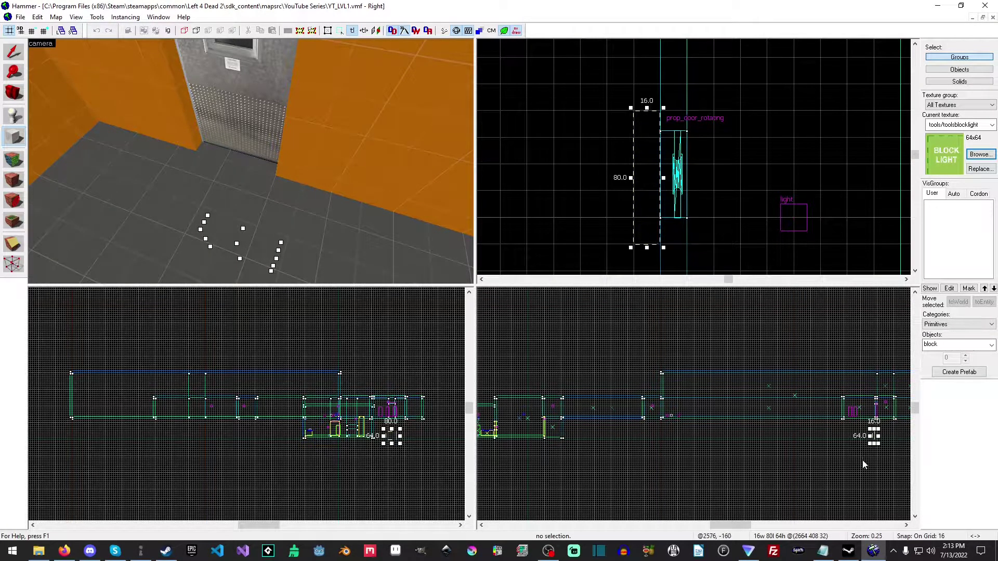
- Raise the block outline to floor level and place it flush against the room side of the metal door's wall
scroll(864, 464, up, 7)
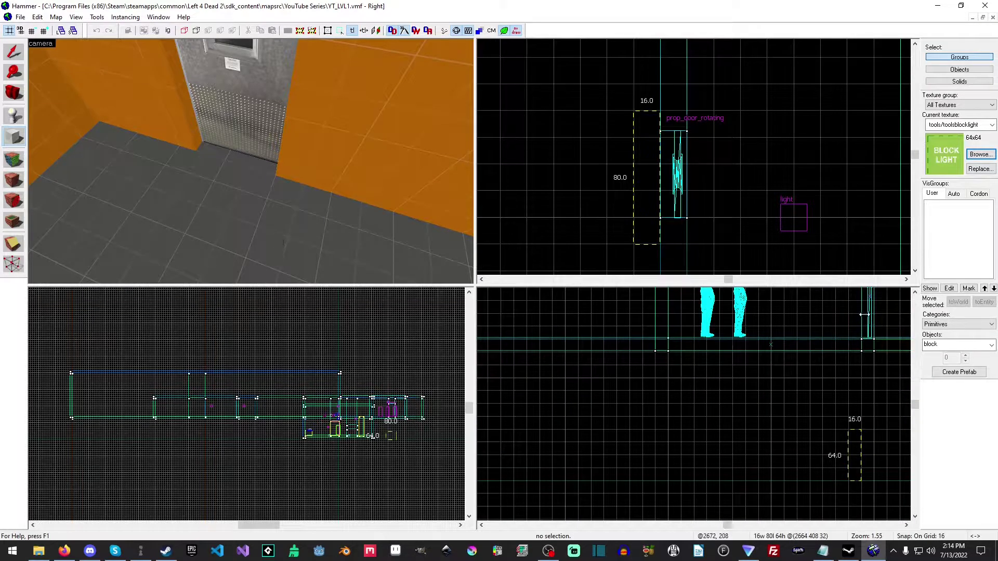
scroll(873, 460, down, 6)
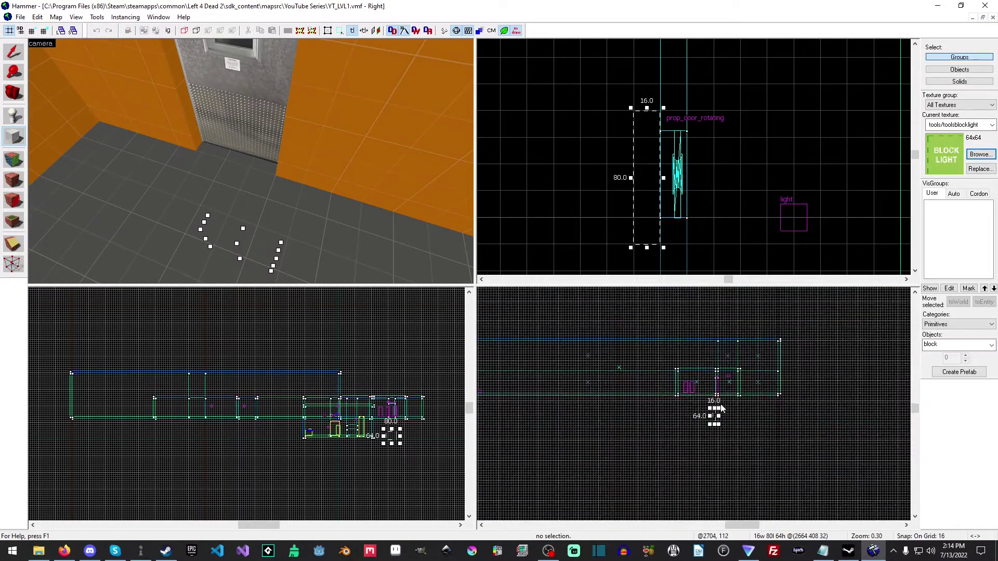
scroll(395, 436, up, 6)
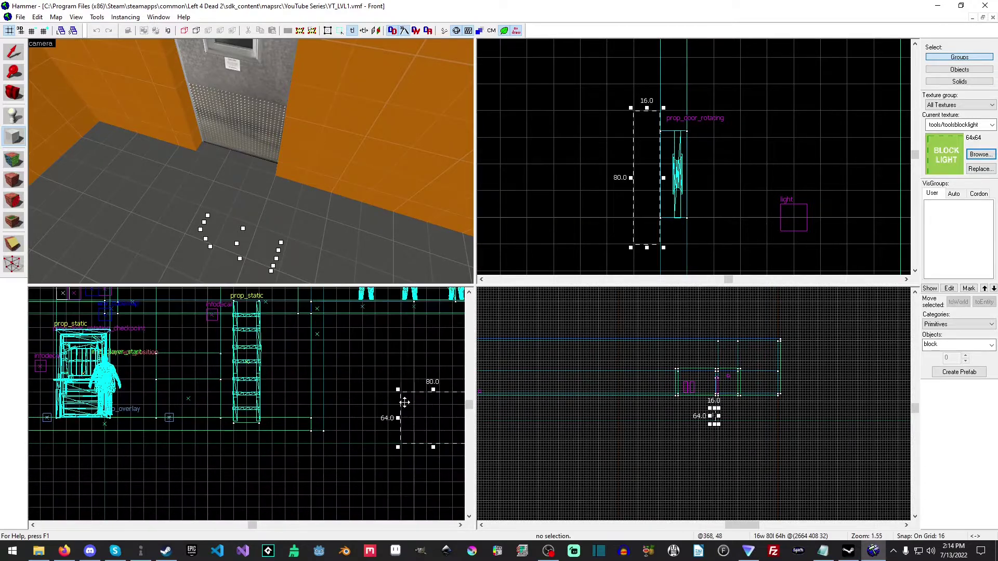
scroll(414, 404, down, 2)
scroll(735, 419, up, 3)
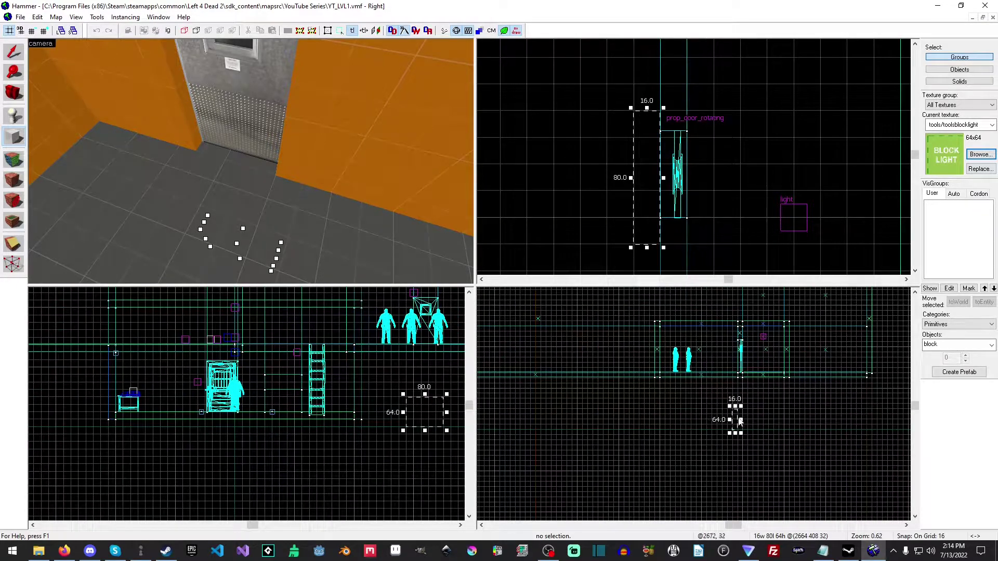
drag(735, 419, 740, 356)
scroll(740, 364, up, 8)
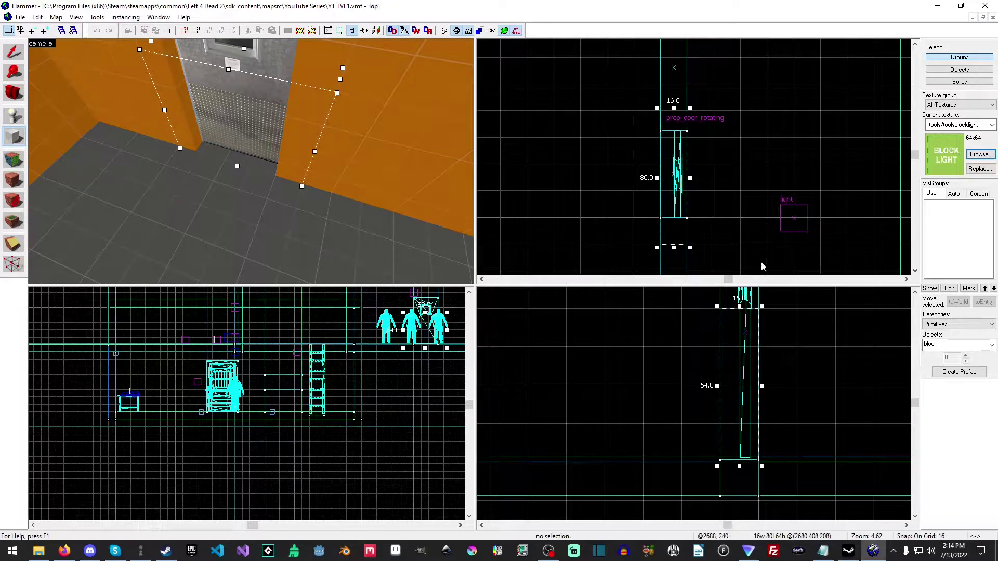
drag(676, 178, 653, 180)
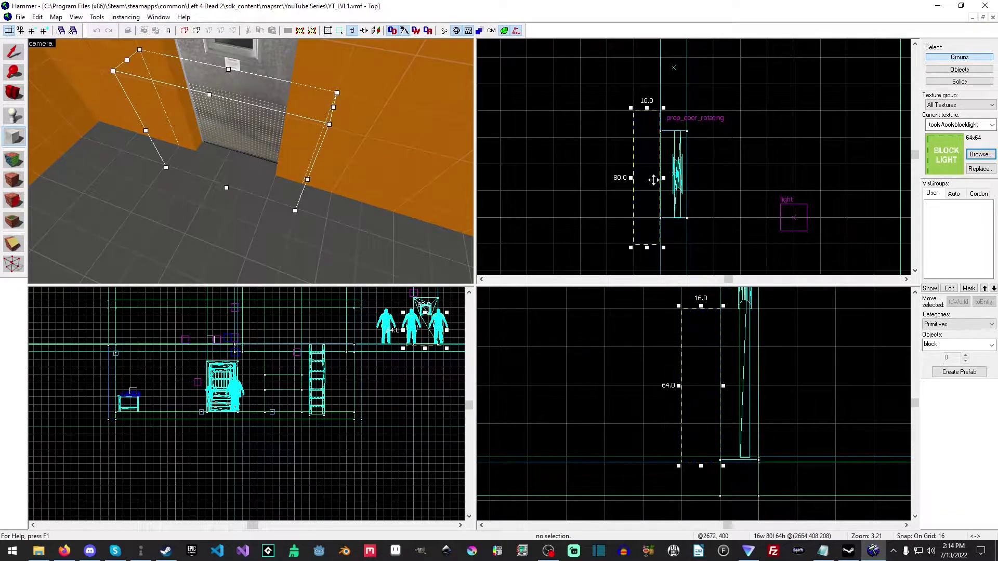
- Stretch the block outline to 112 units high so it covers the doorway, and create the block light brush
scroll(364, 390, up, 4)
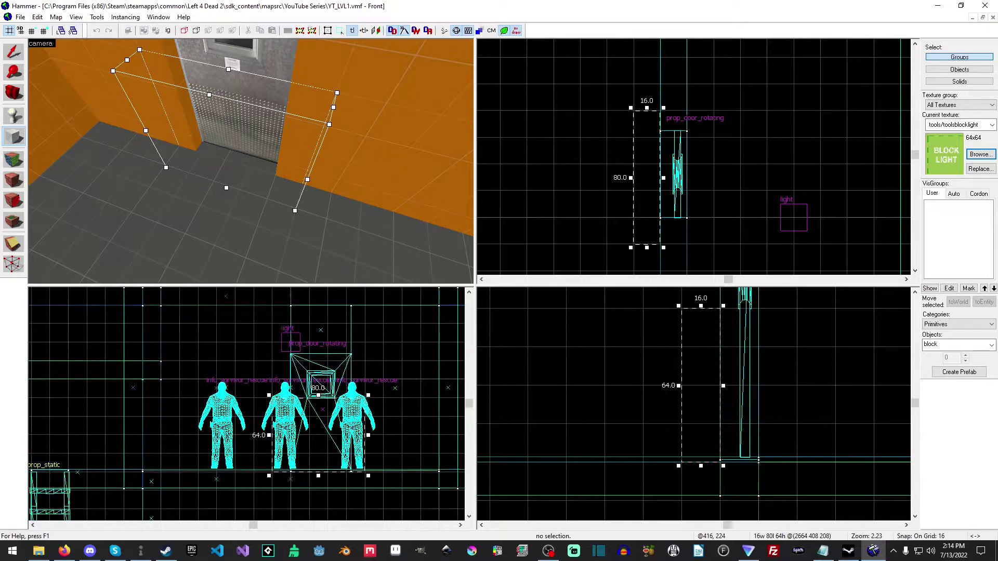
drag(325, 400, 327, 344)
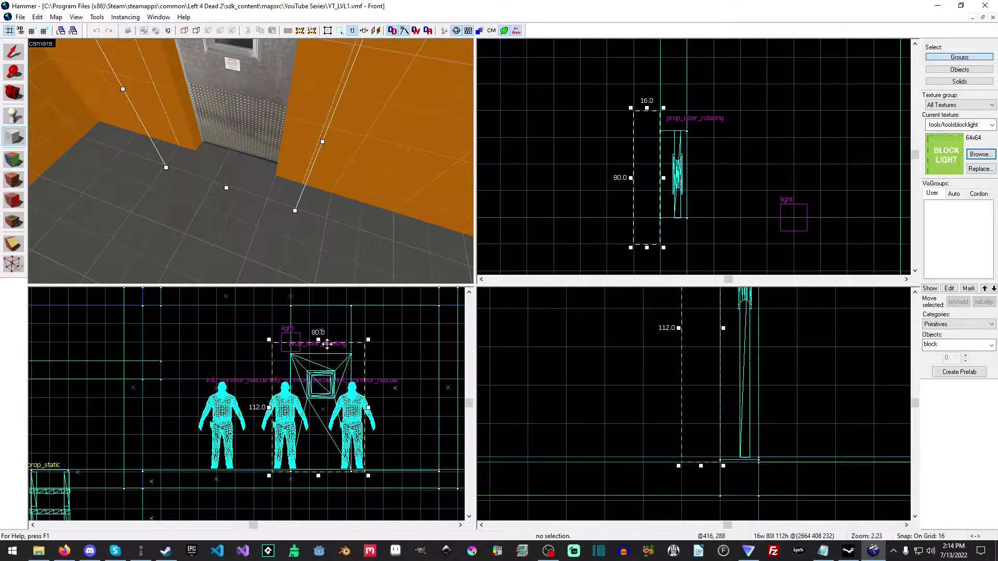
key(z)
key(s)
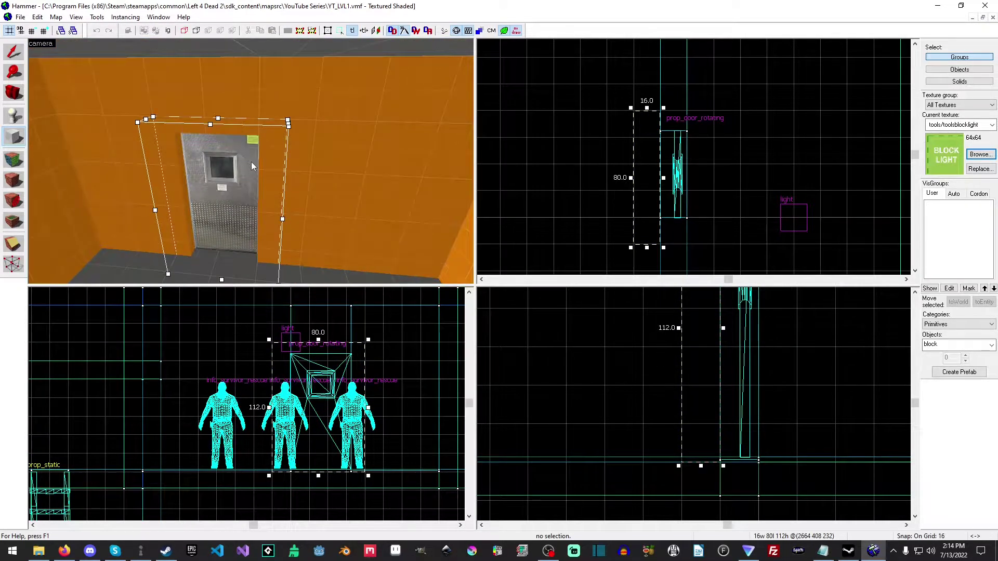
key(Return)
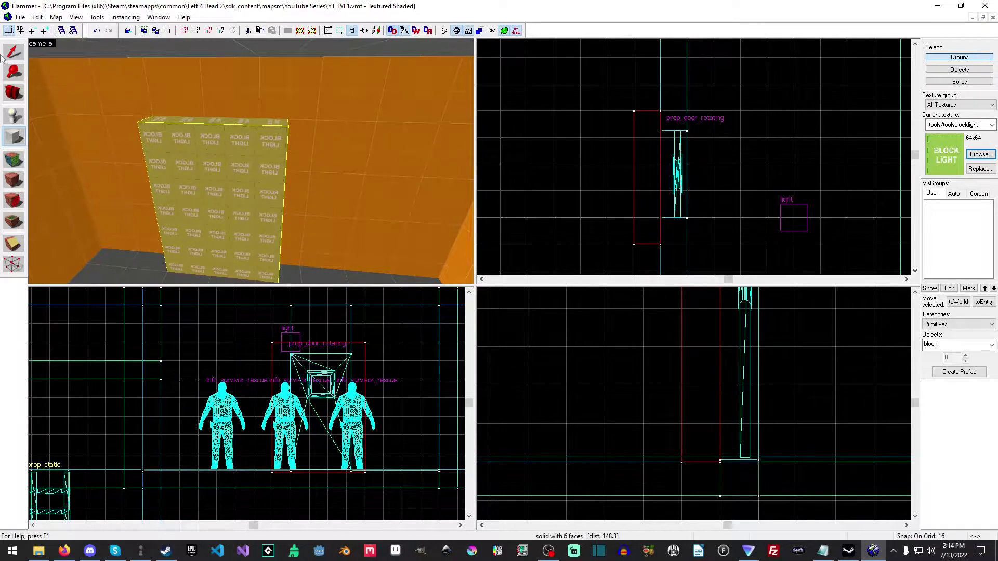
click(4, 55)
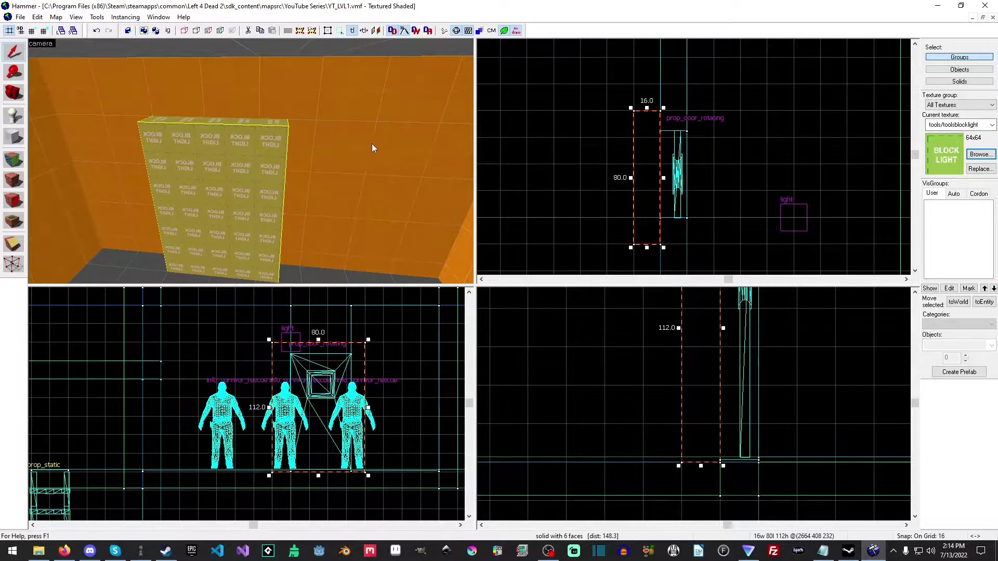
- Create a free-standing block light brush about 16 by 128 units in the large open area
click(14, 137)
key(z)
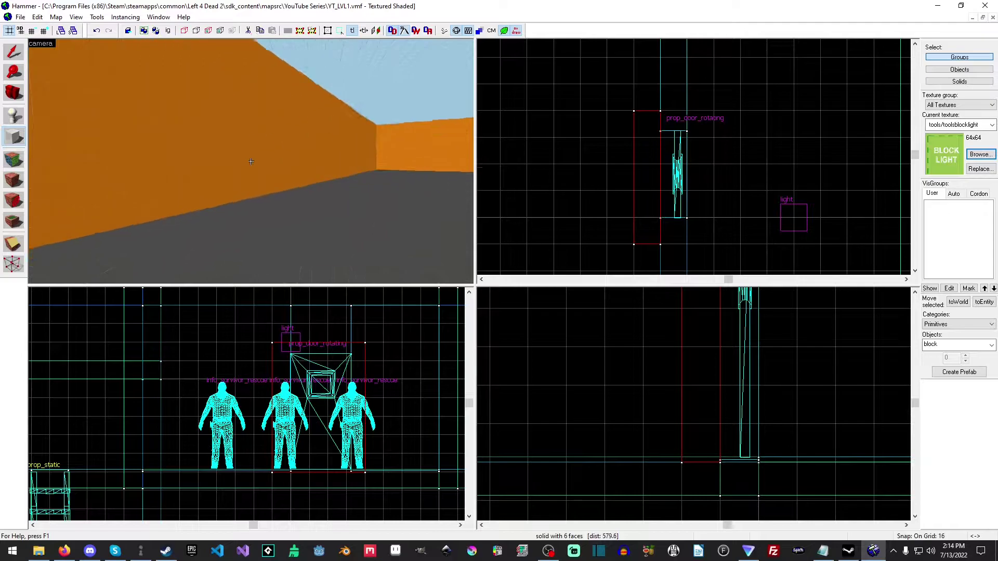
key(z)
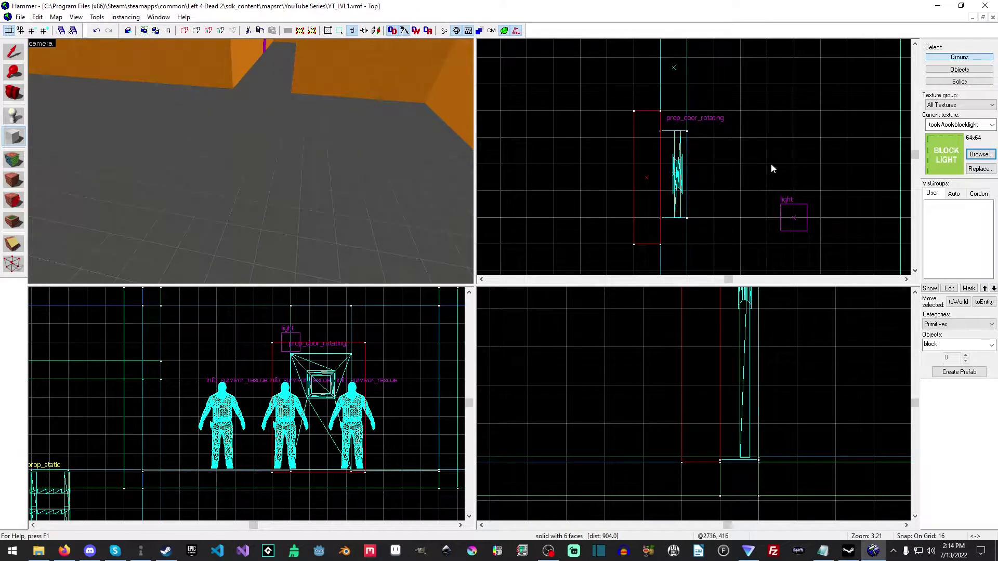
scroll(797, 150, down, 5)
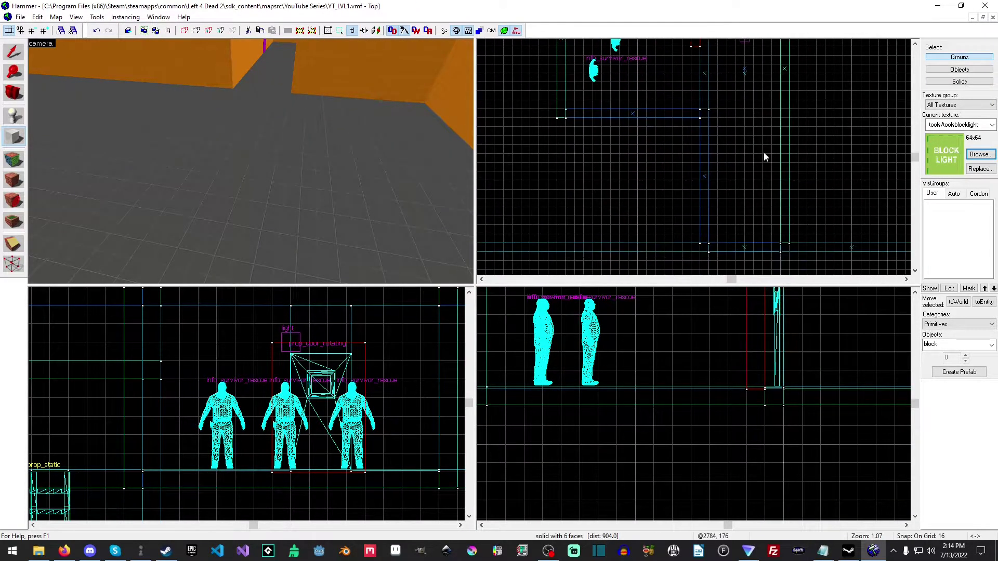
middle_drag(764, 153, 675, 41)
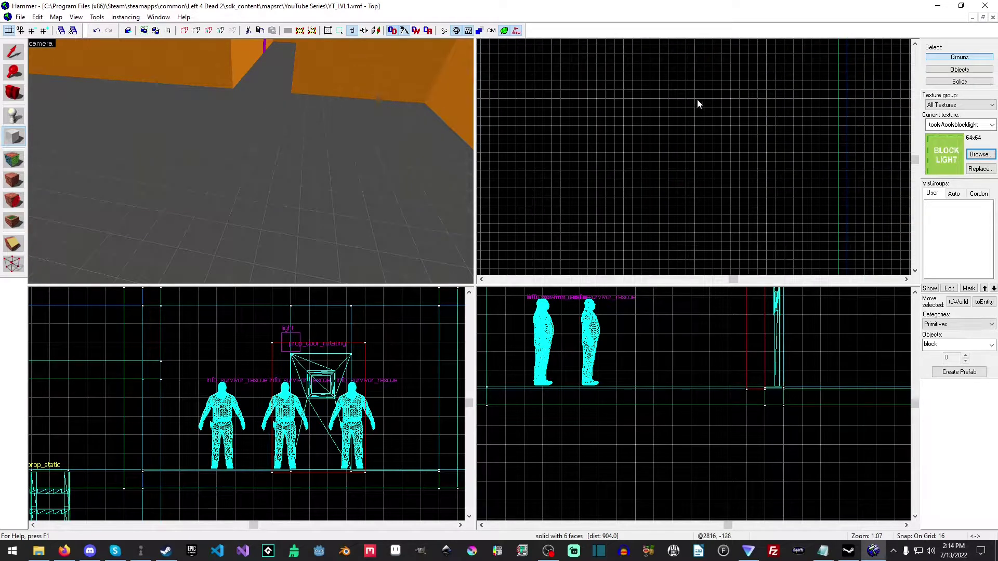
mouse_move(698, 99)
mouse_down()
mouse_move(700, 224)
mouse_move(703, 194)
mouse_move(681, 170)
mouse_move(738, 178)
mouse_up()
key(Return)
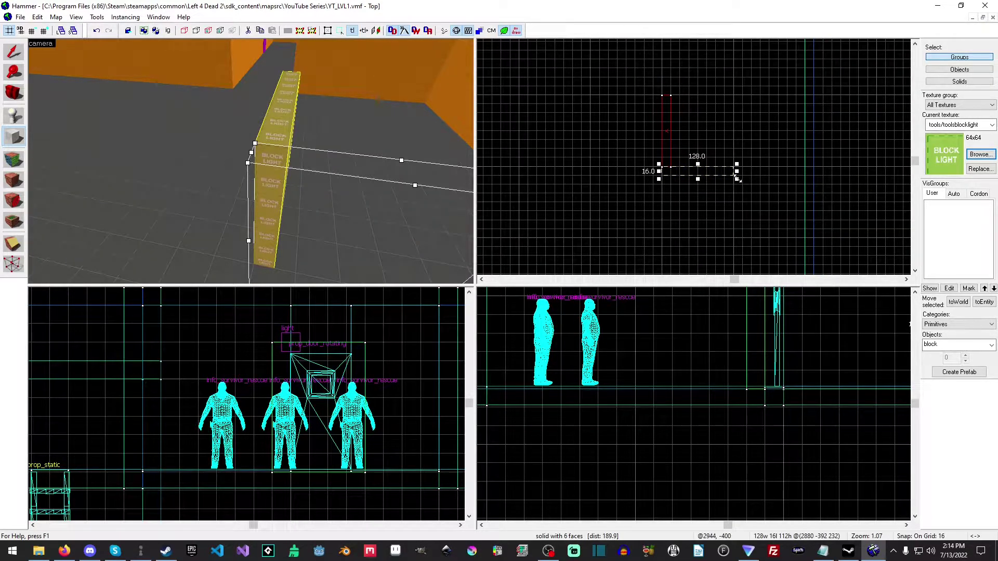
- Add a second block light brush, 128 by 16 by 112 units, at the first one's end to form an L, and clear the selection
key(Return)
key(z)
key(a)
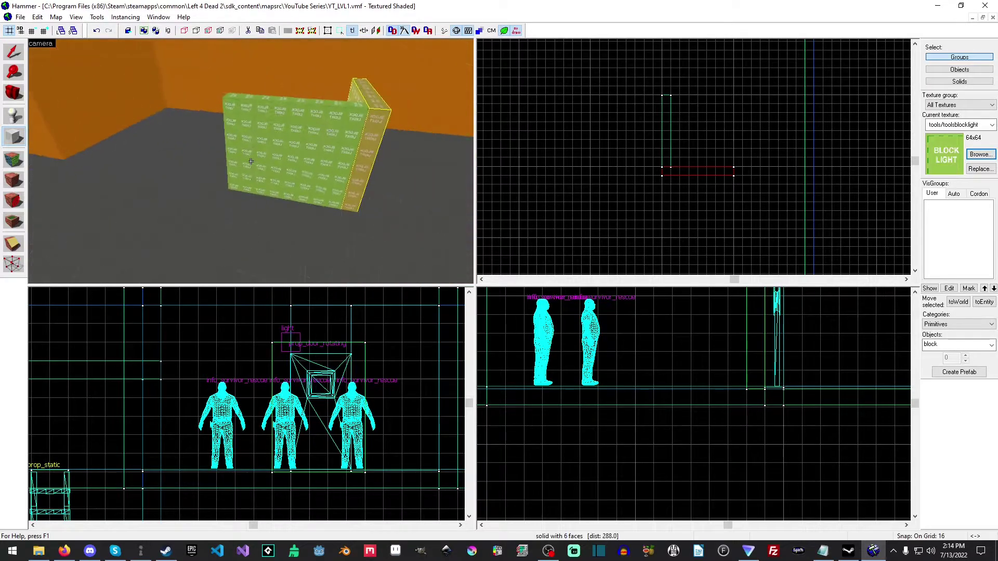
key(w)
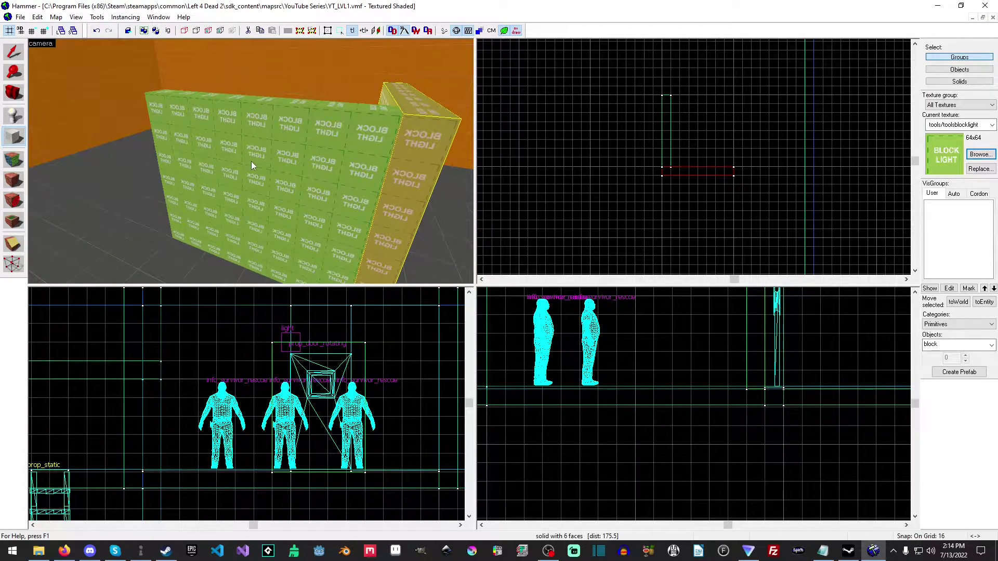
key(shift+s)
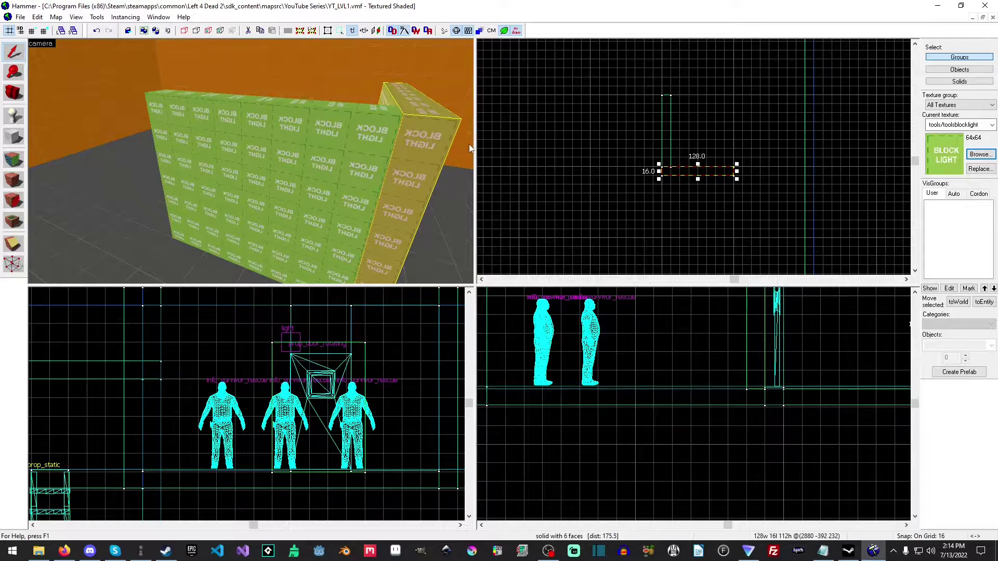
key(Escape)
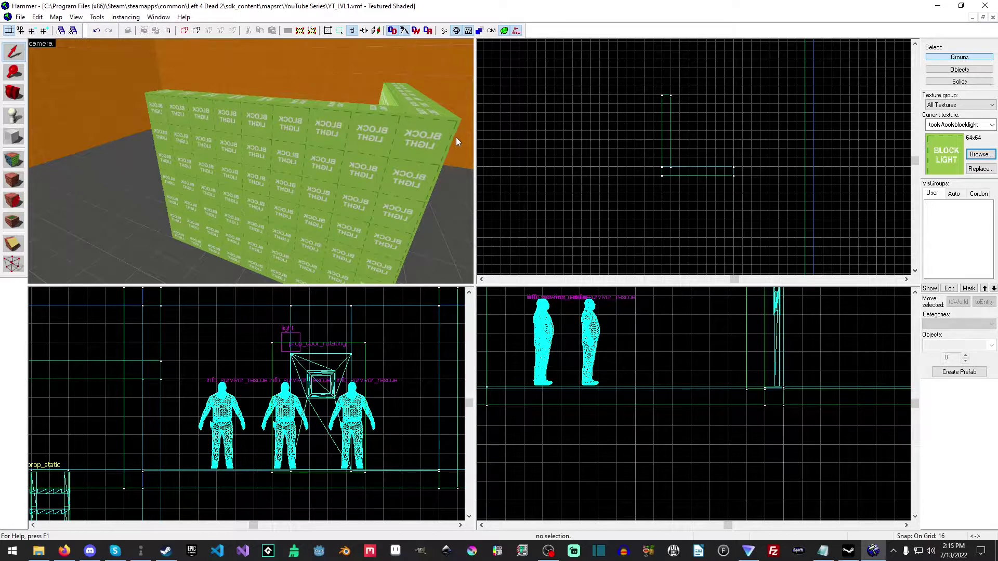
- Compile the map and run it in Left 4 Dead 2, and dismiss the nav errors notice
click(21, 17)
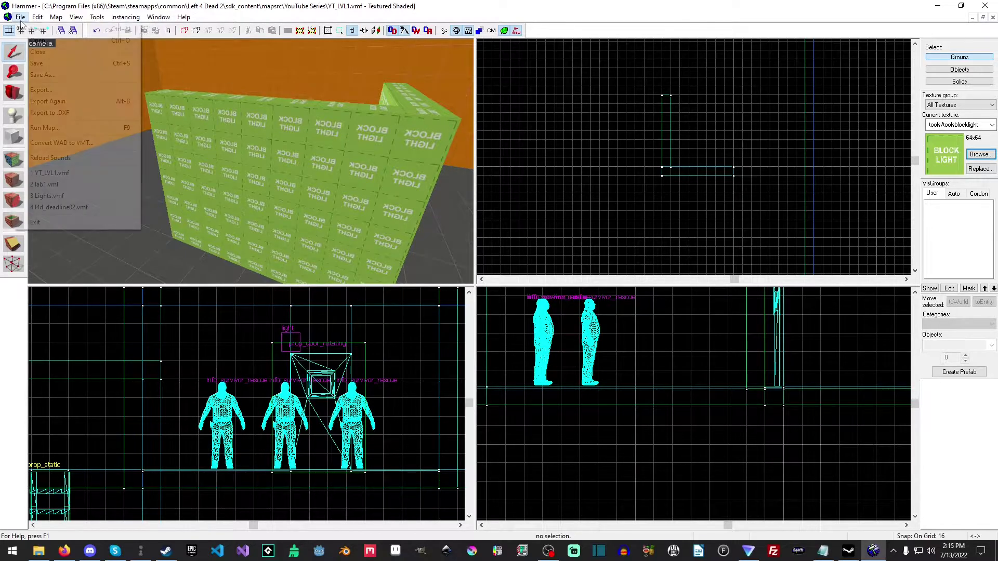
click(60, 134)
click(497, 368)
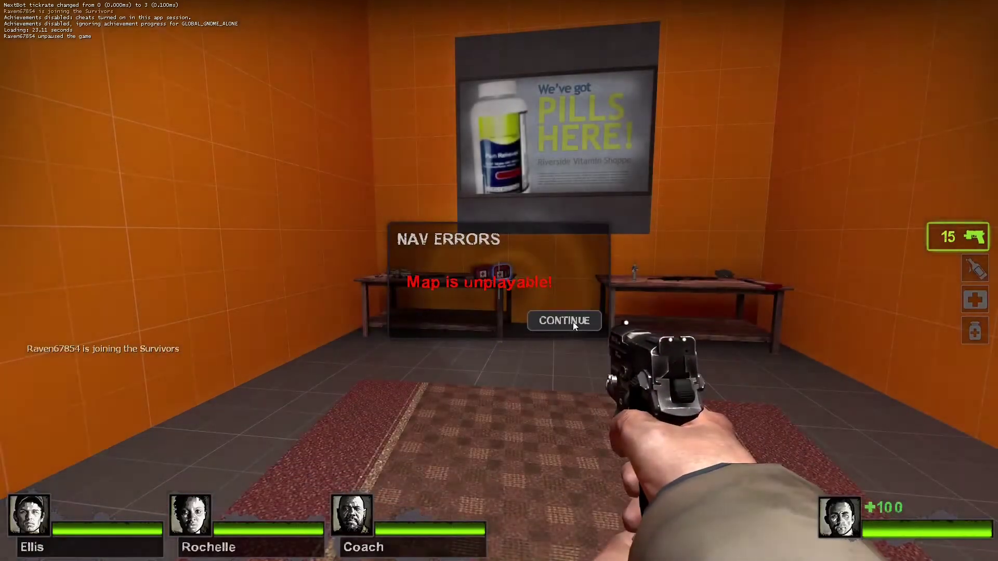
click(569, 320)
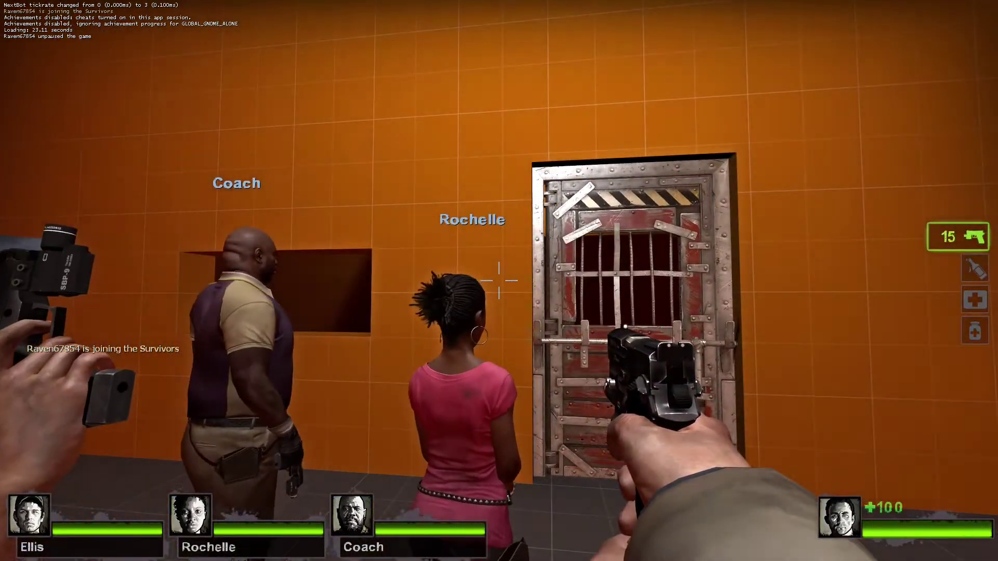
- Fly out of the safe room with noclip to the open area and examine the shadow cast by the L-shaped block light brushes
key(v)
key(w)
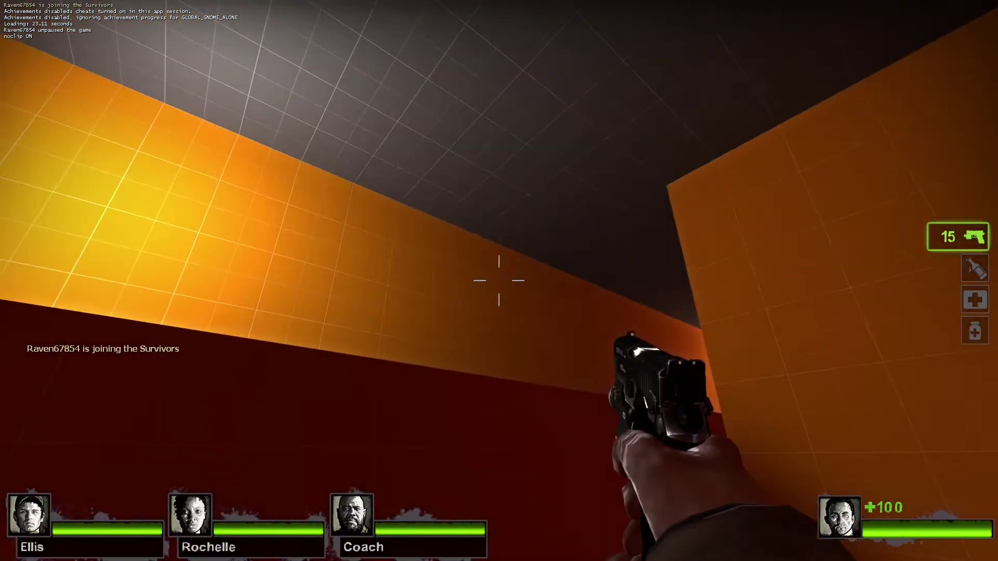
key(w)
key(v)
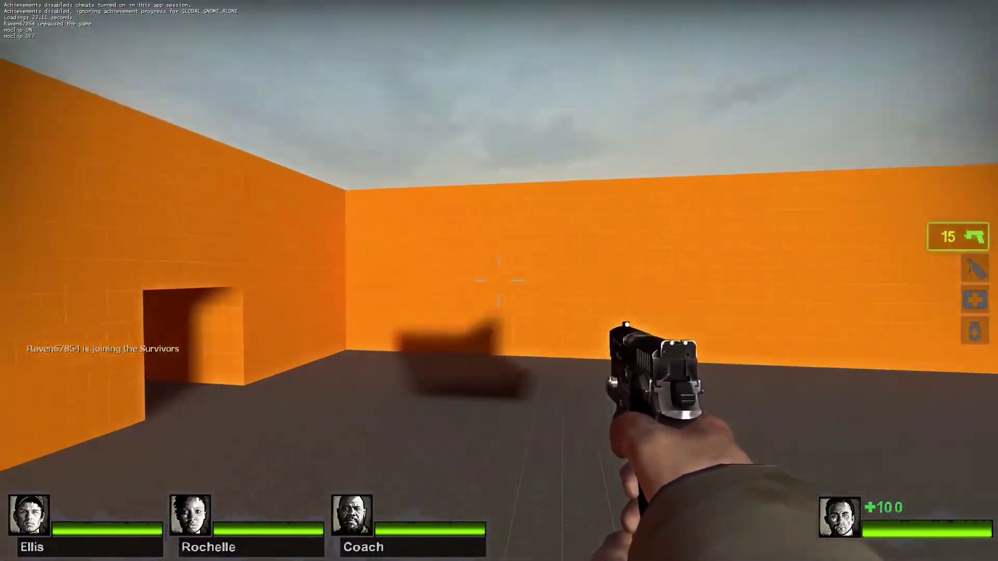
key(w)
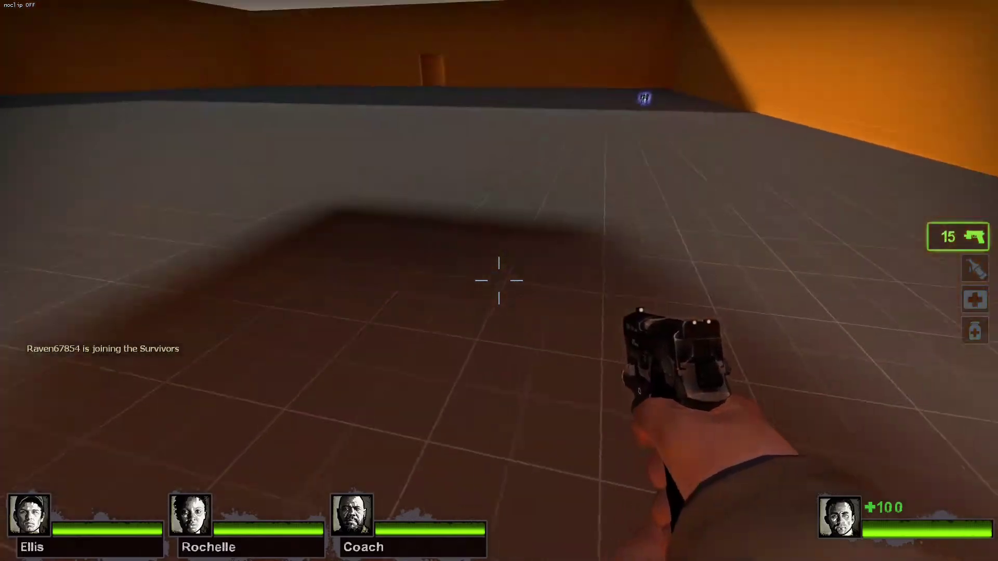
key(w)
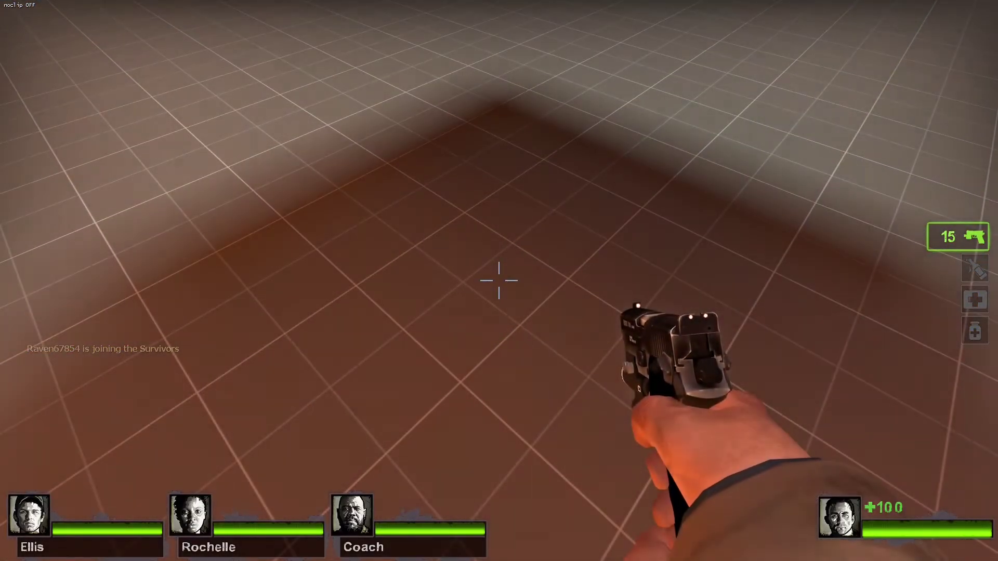
key(w)
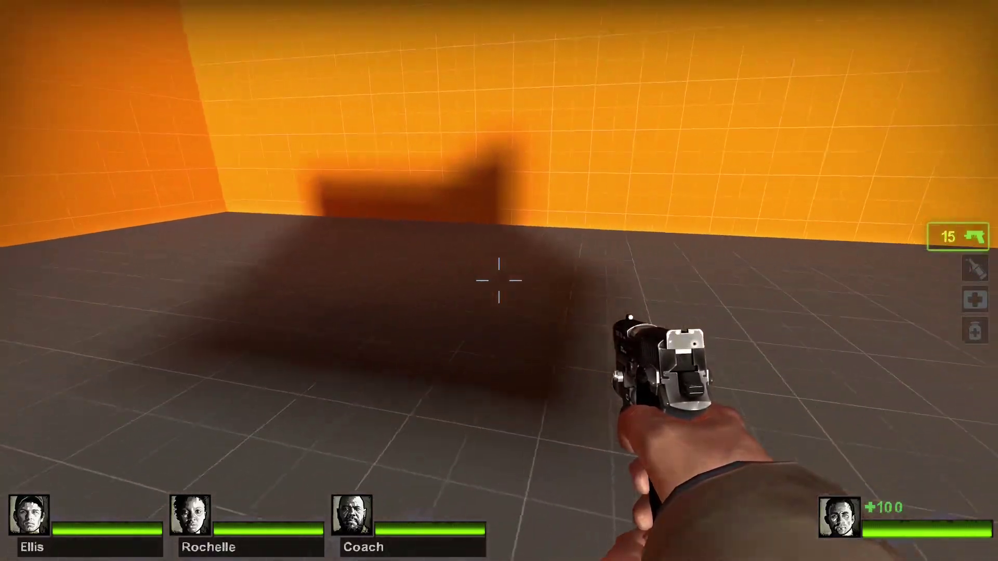
- Go down the corridor to the metal door, enter the room behind it, and examine the light around the doorway
key(w)
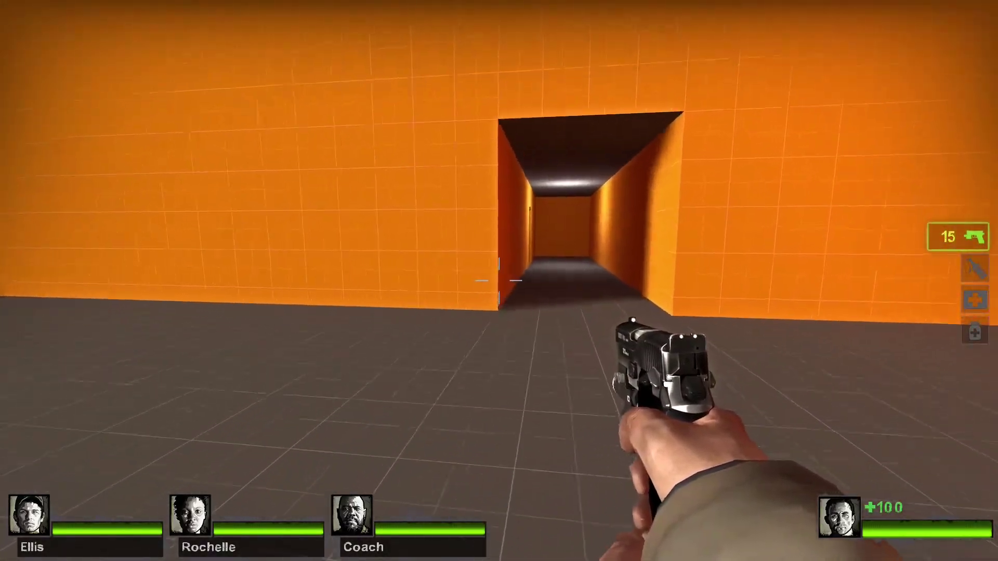
key(w)
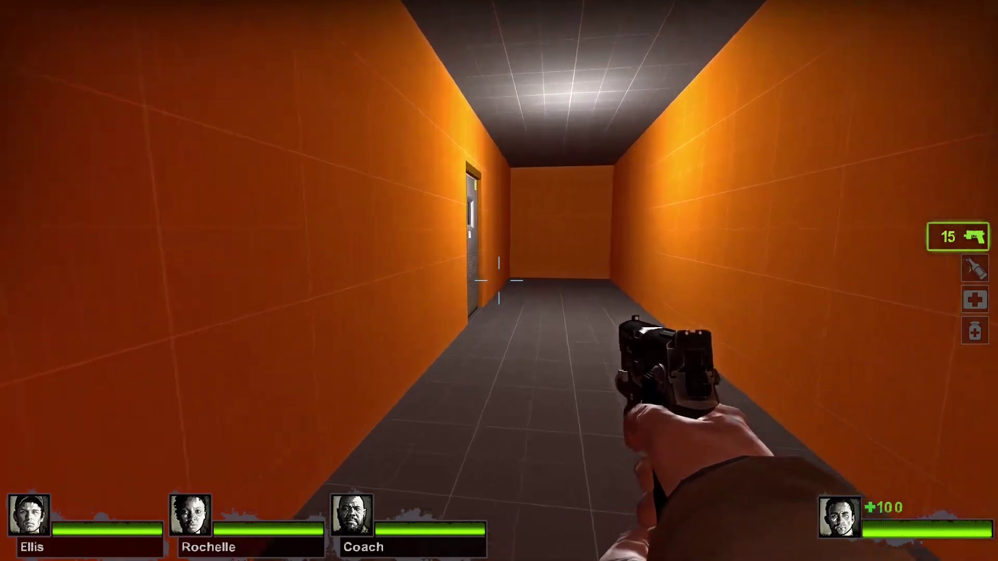
key(w)
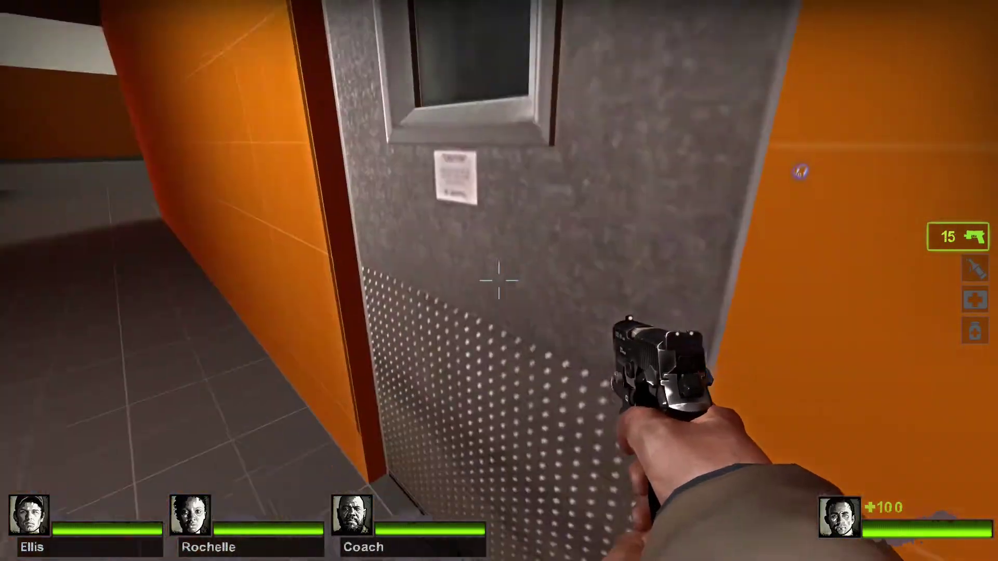
key(e)
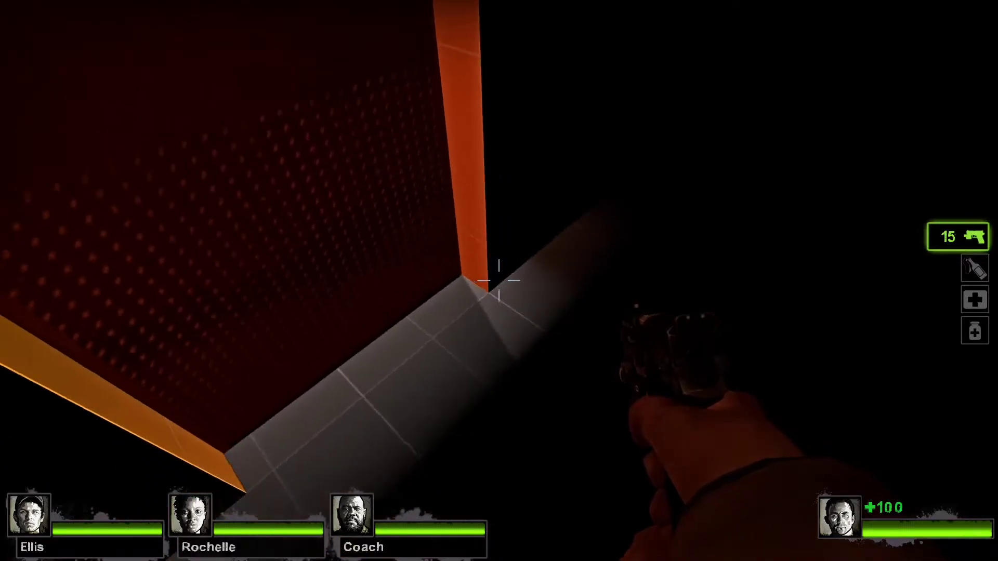
key(s)
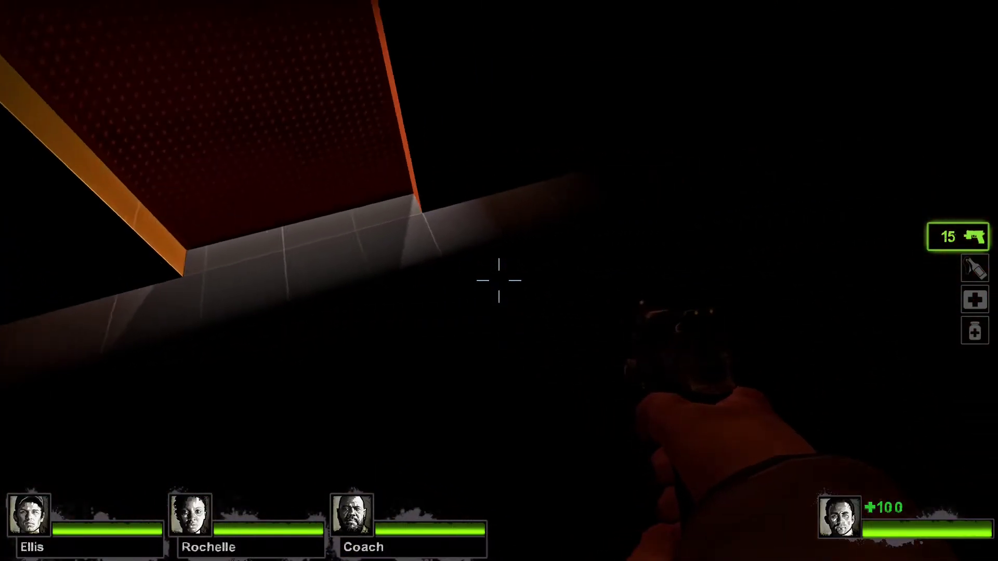
- Back into the dark room to examine the light around the closed metal door, open it, and go out to the corridor
key(s)
mouse_move(499, 281)
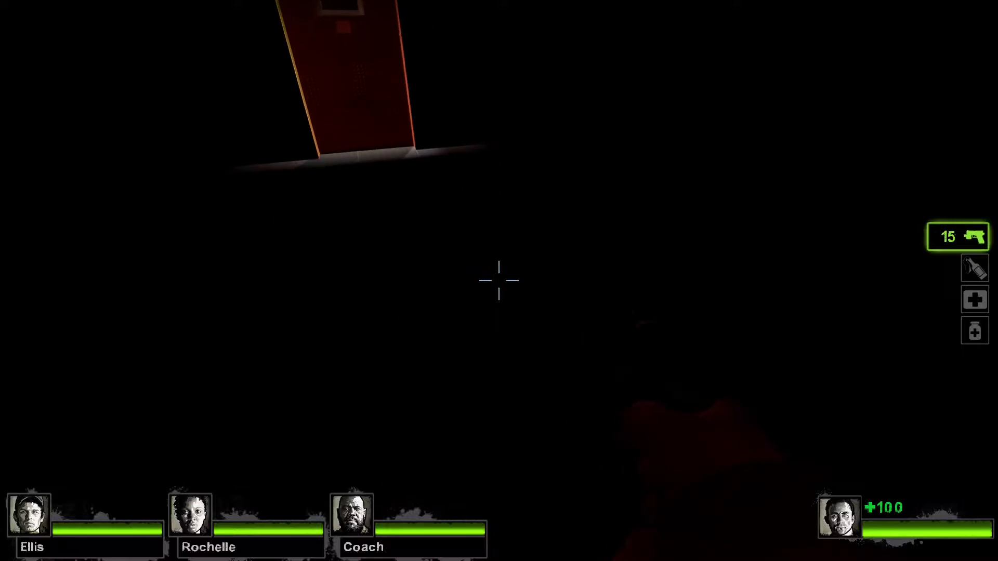
key(w)
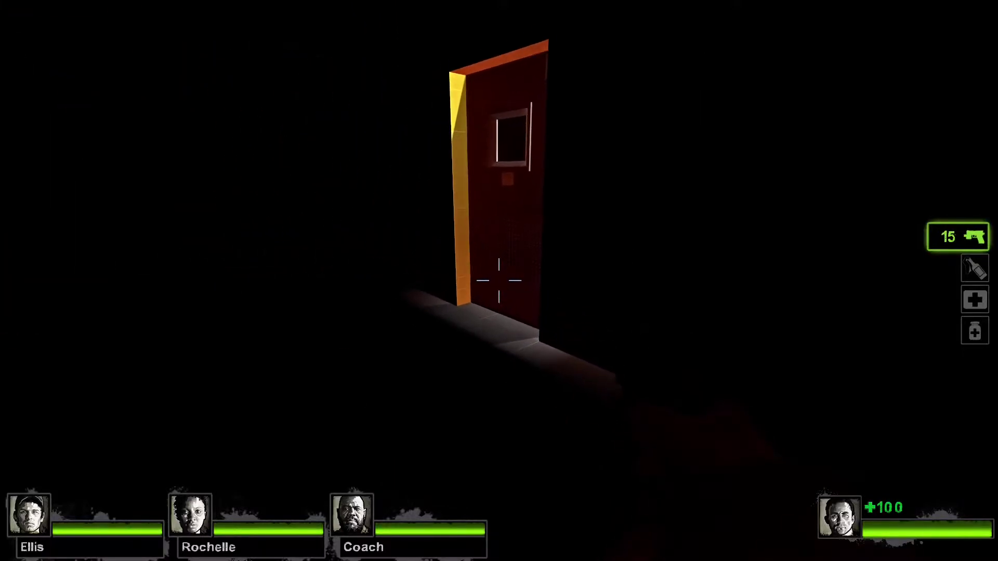
key(e)
key(w)
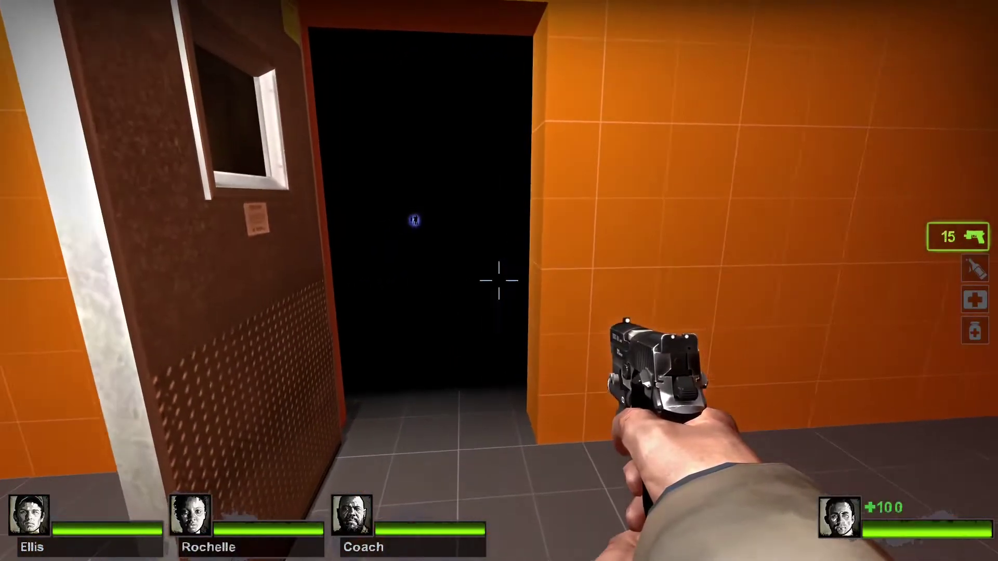
- Turn on the flashlight, examine the dark room behind the metal door with it, and back out to the corridor
key(f)
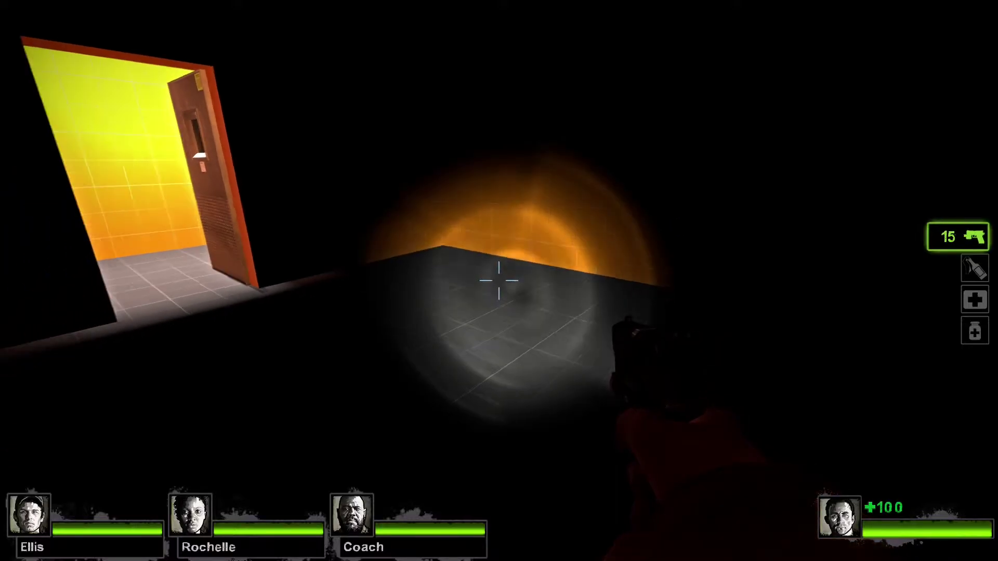
key(w)
key(w)
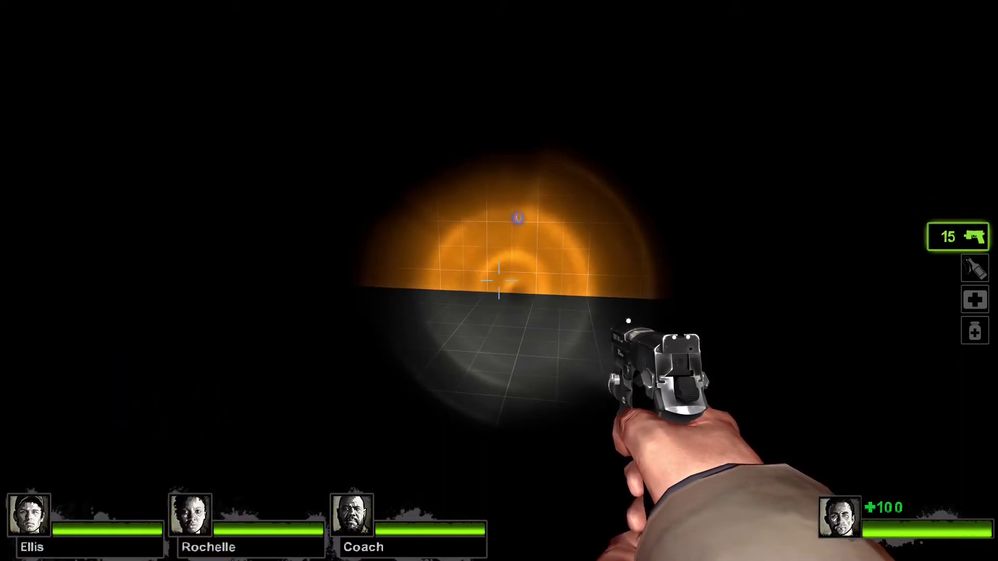
key(s)
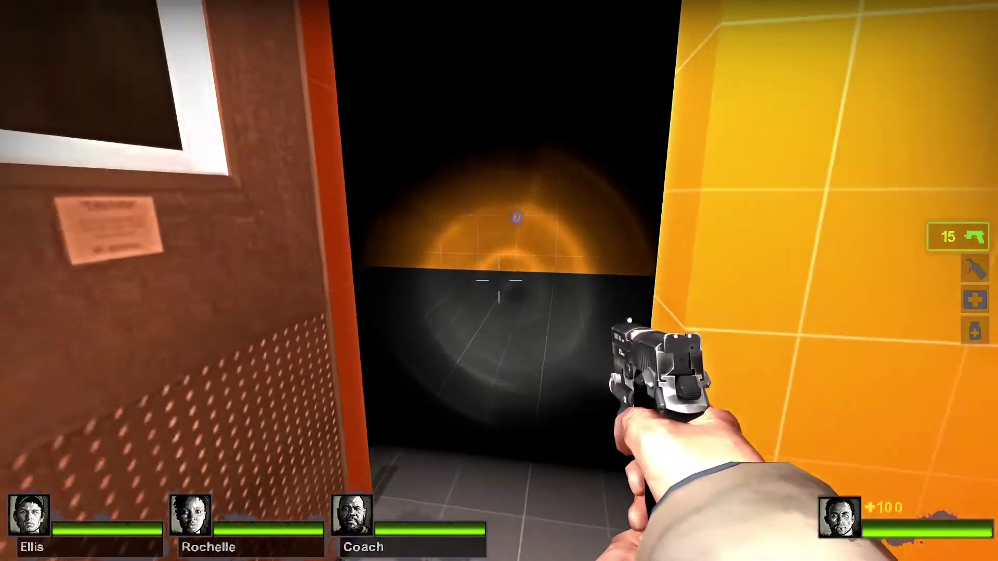
- Turn off the flashlight, close and reopen the metal door, and examine from inside the room how light stops at the doorway
key(f)
key(e)
key(e)
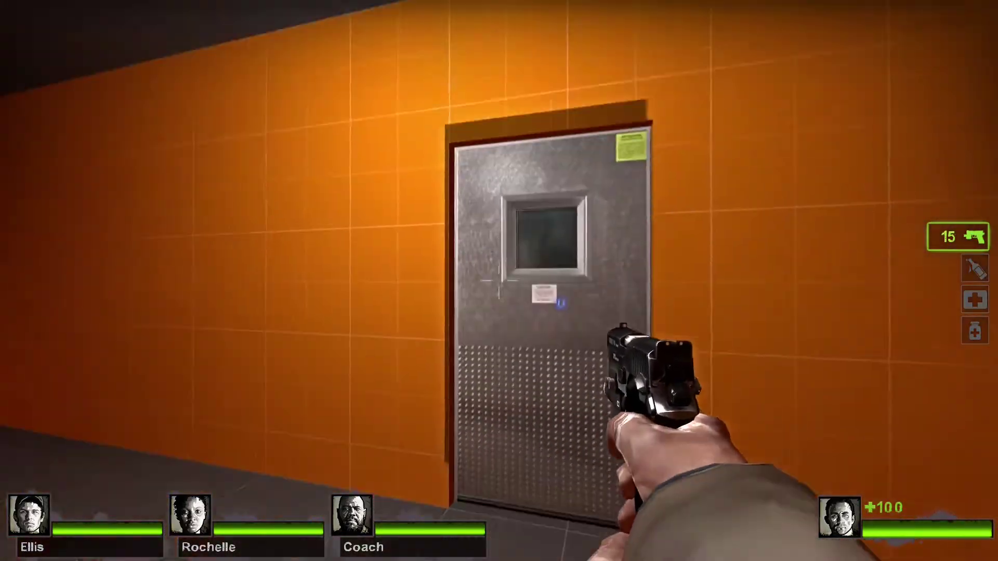
key(w)
key(w)
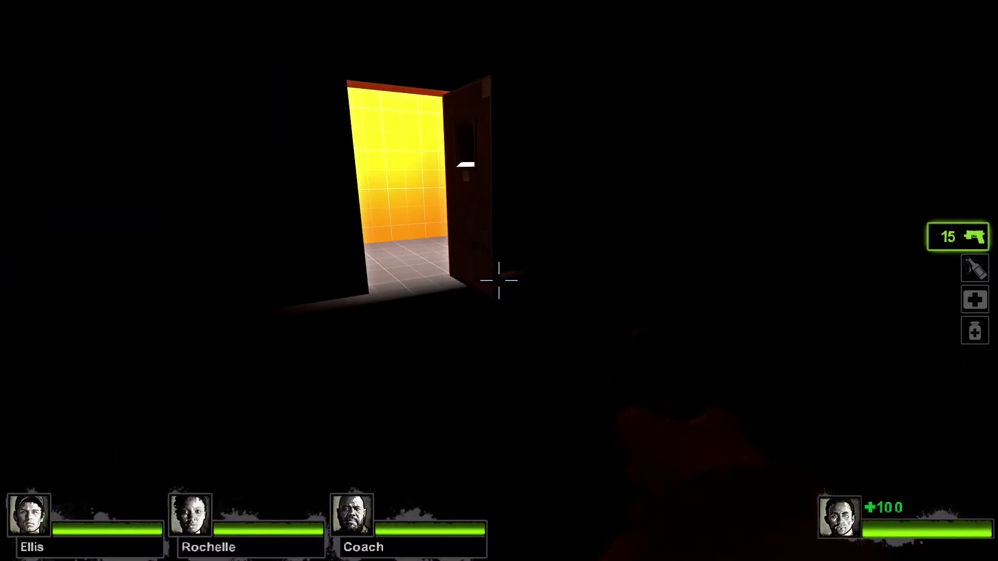
key(w)
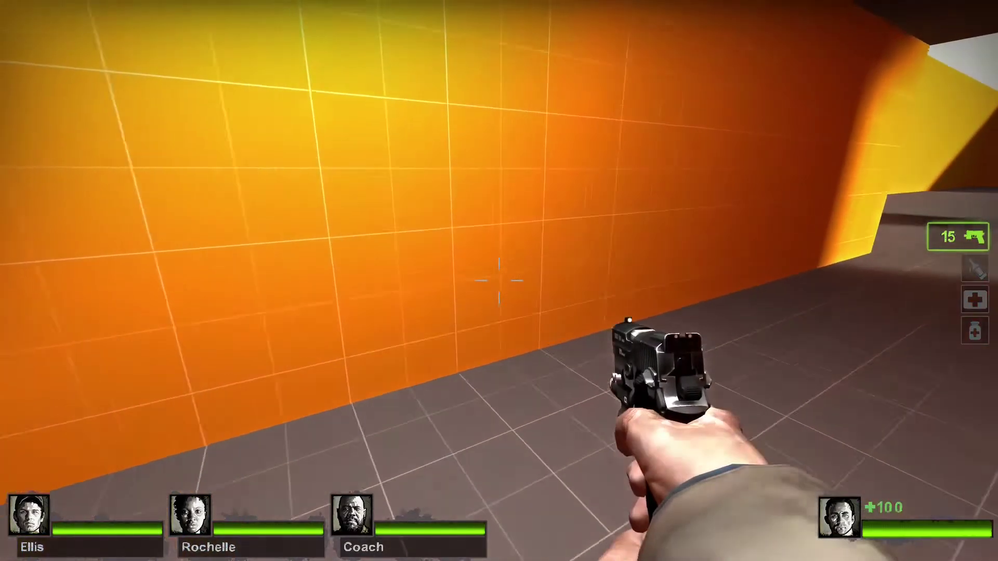
- Quit Left 4 Dead 2 with the console command exit and return to the map in Hammer
key(grave)
text(exit)
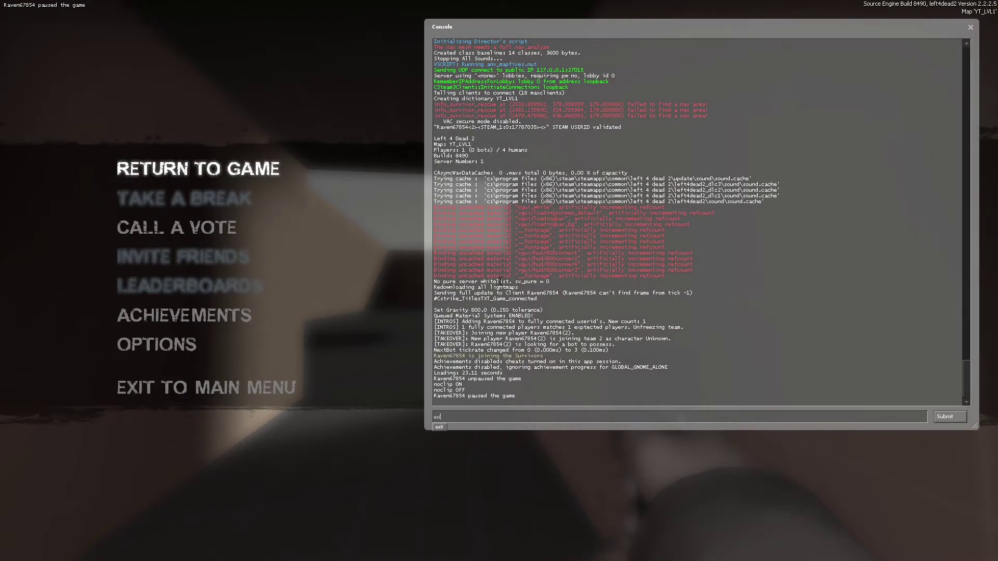
key(Return)
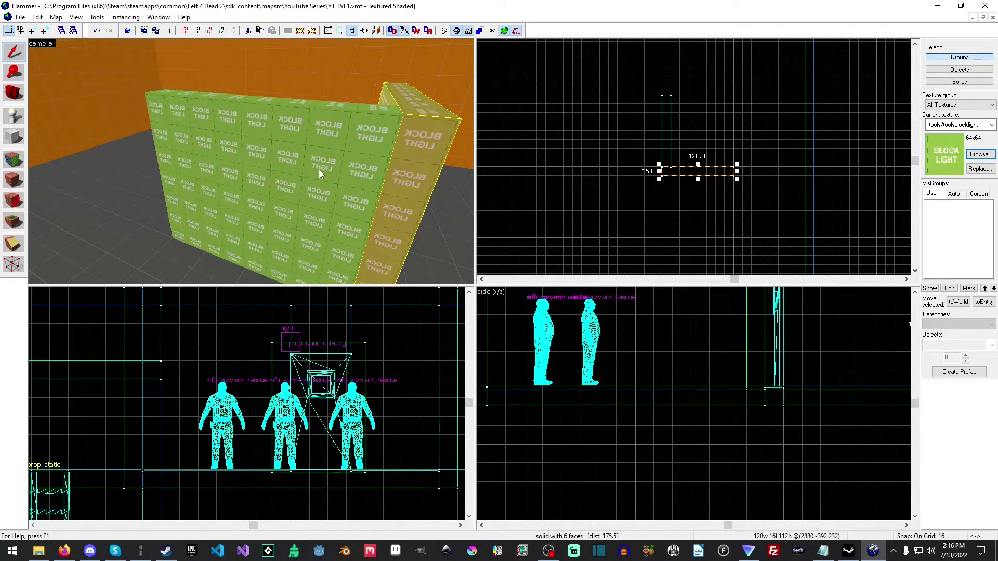
- Delete both block light brushes that form the L in the open area
key(Delete)
click(319, 169)
key(Delete)
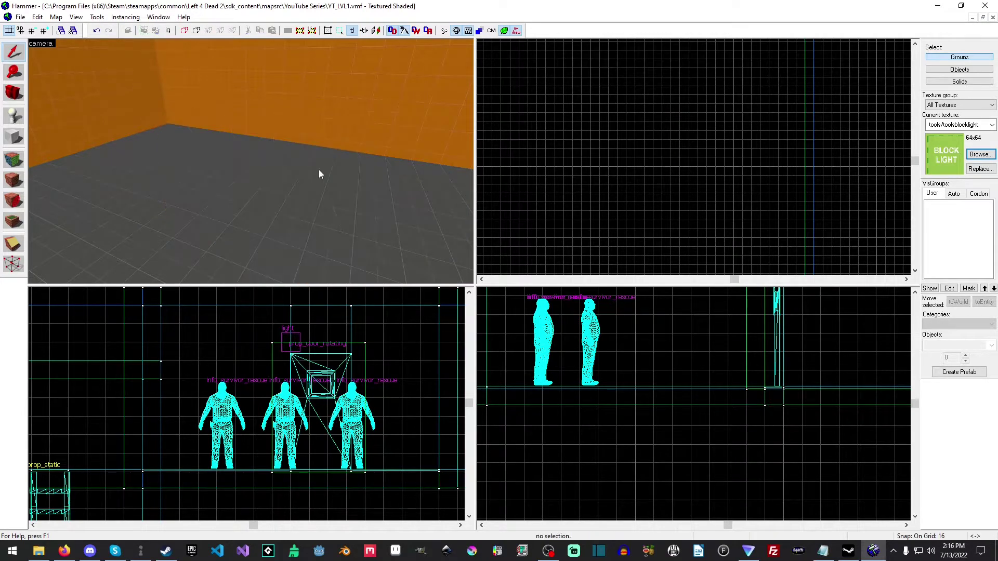